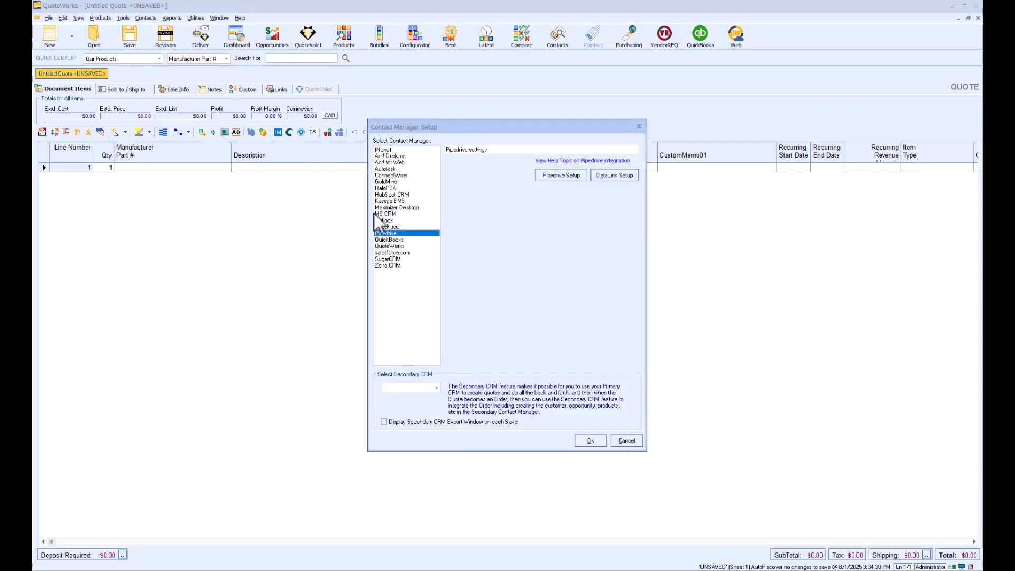
Connect QuoteWerks to the Pipedrive account by allowing and installing the QuoteWerks CPQ app, and test the connection
{"action": "left_click", "coordinate": [553, 171]}
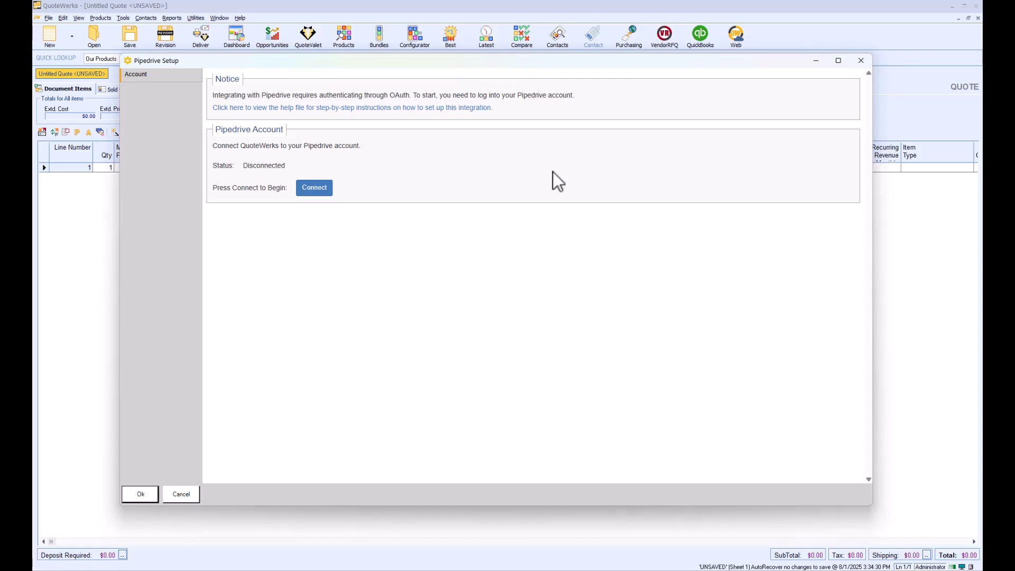
{"action": "left_click", "coordinate": [314, 192]}
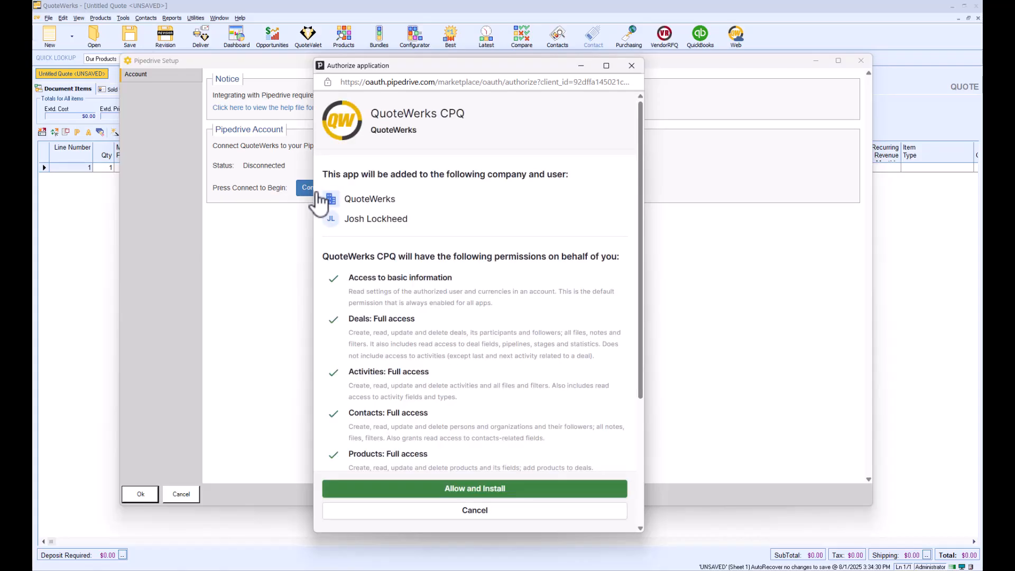
{"action": "left_click", "coordinate": [501, 489]}
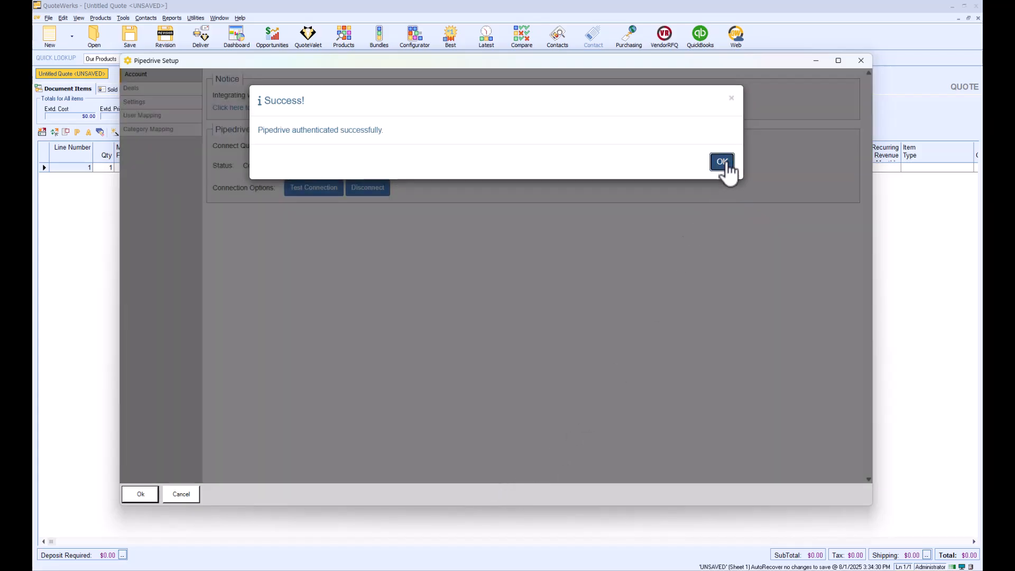
{"action": "left_click", "coordinate": [722, 162]}
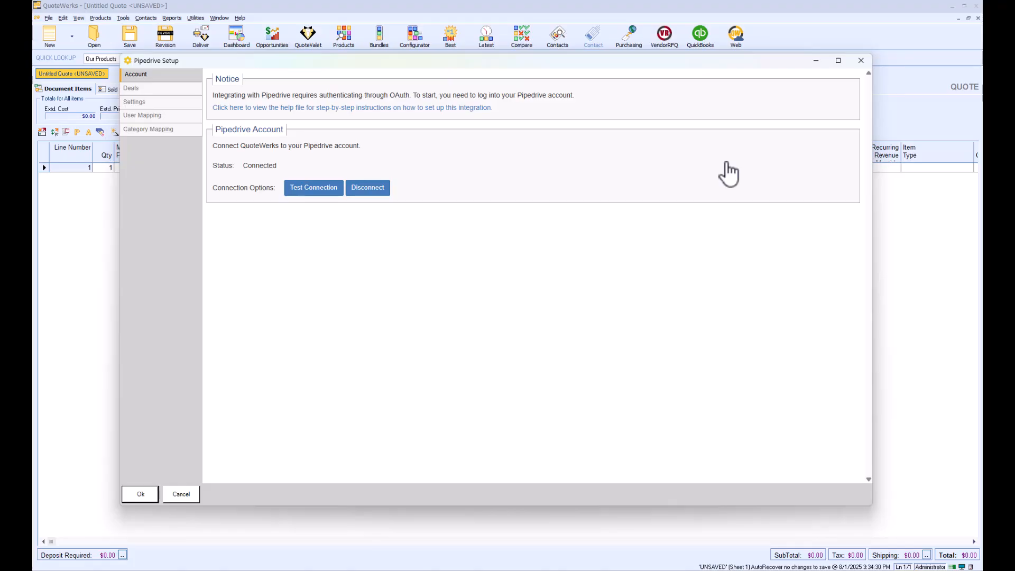
{"action": "left_click", "coordinate": [317, 188]}
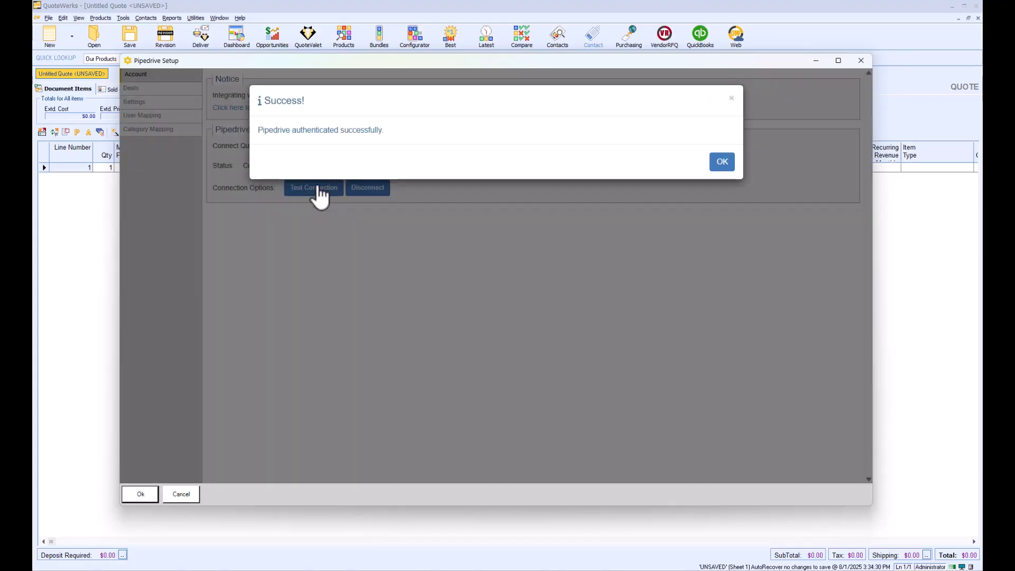
{"action": "left_click", "coordinate": [722, 162]}
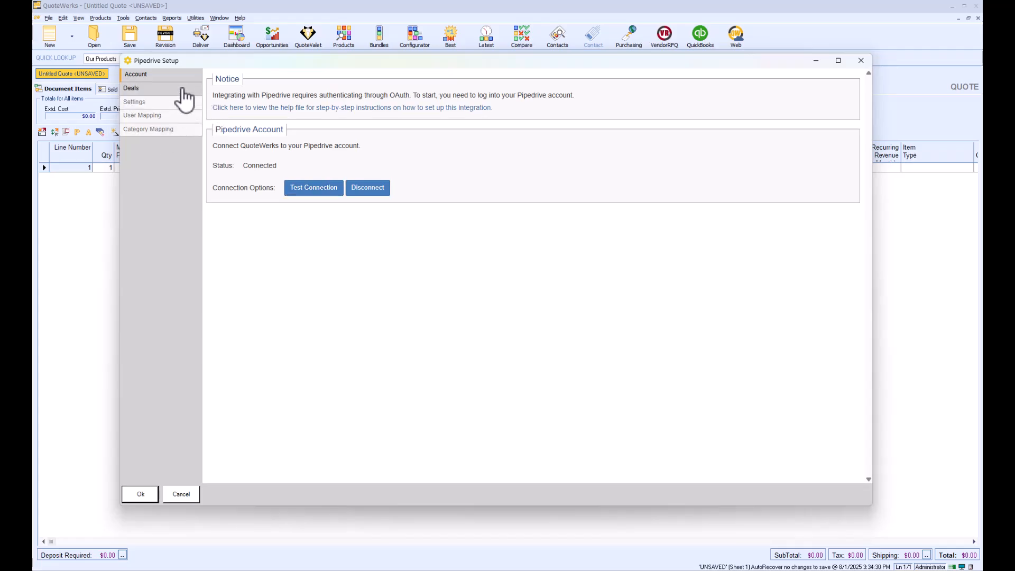
Review the Pipedrive deal settings for completing deals as Won, writing products into deals, and line handling
{"action": "left_click", "coordinate": [184, 98]}
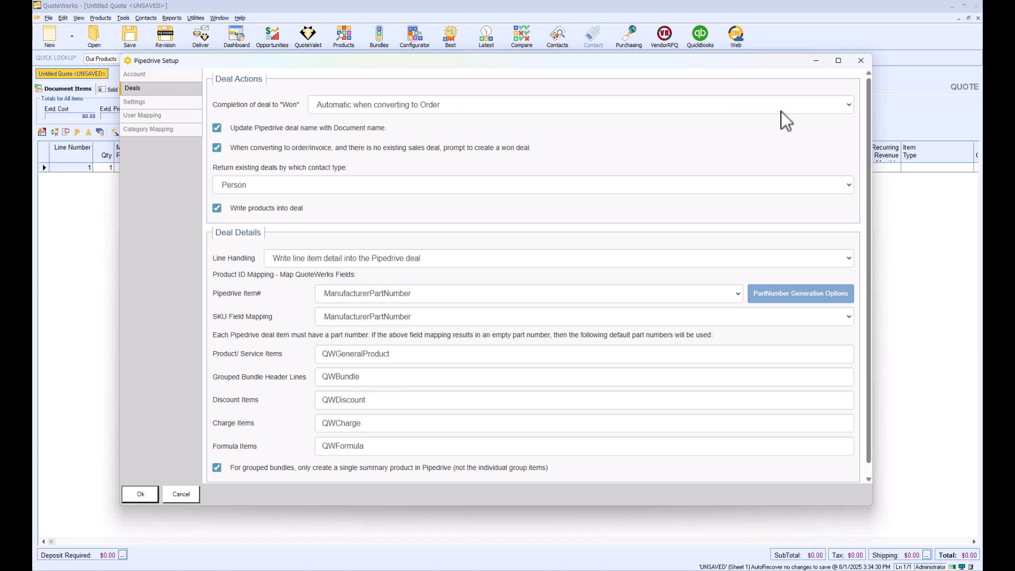
{"action": "left_click", "coordinate": [851, 103]}
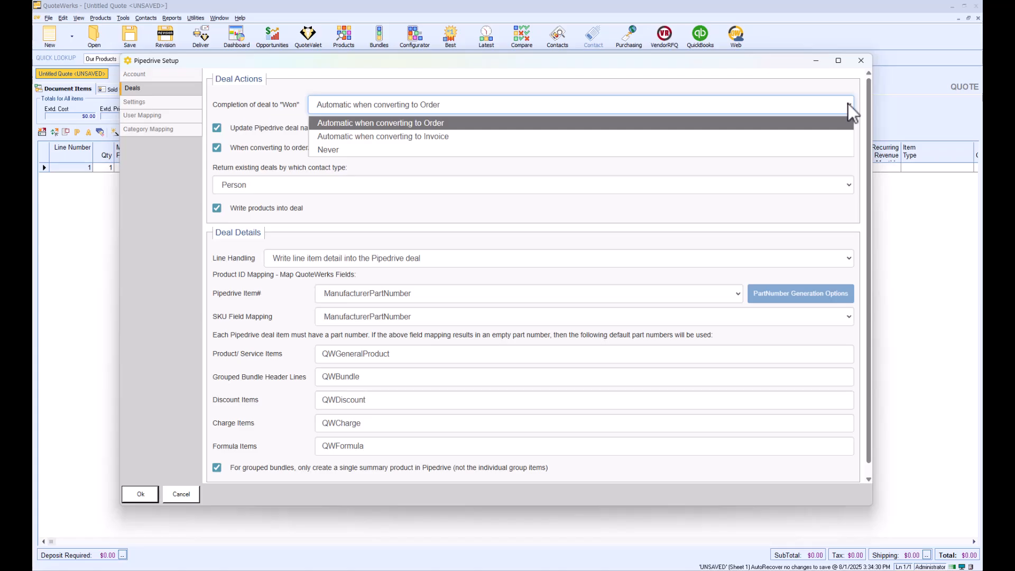
{"action": "left_click", "coordinate": [847, 104]}
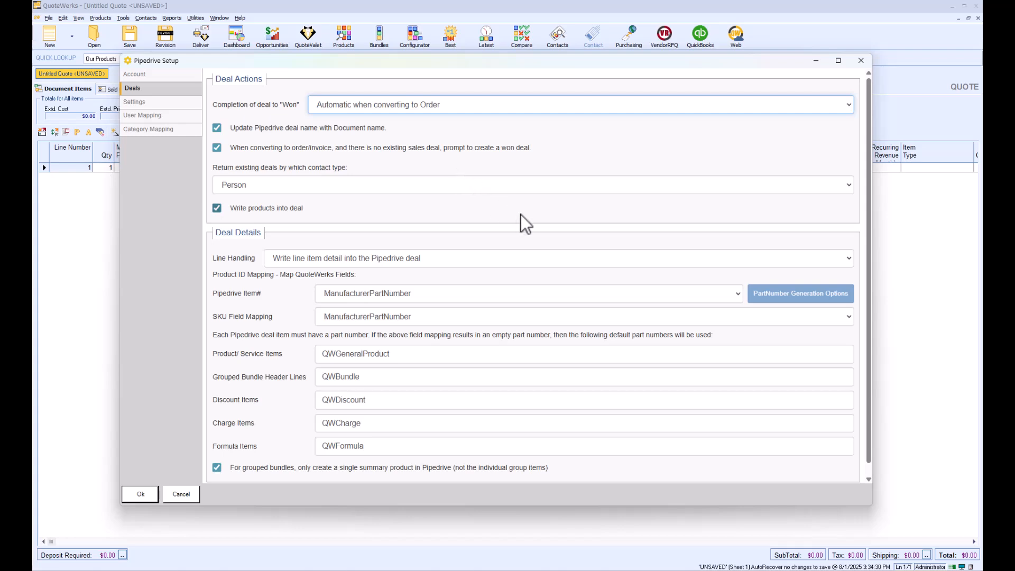
{"action": "left_click", "coordinate": [217, 208]}
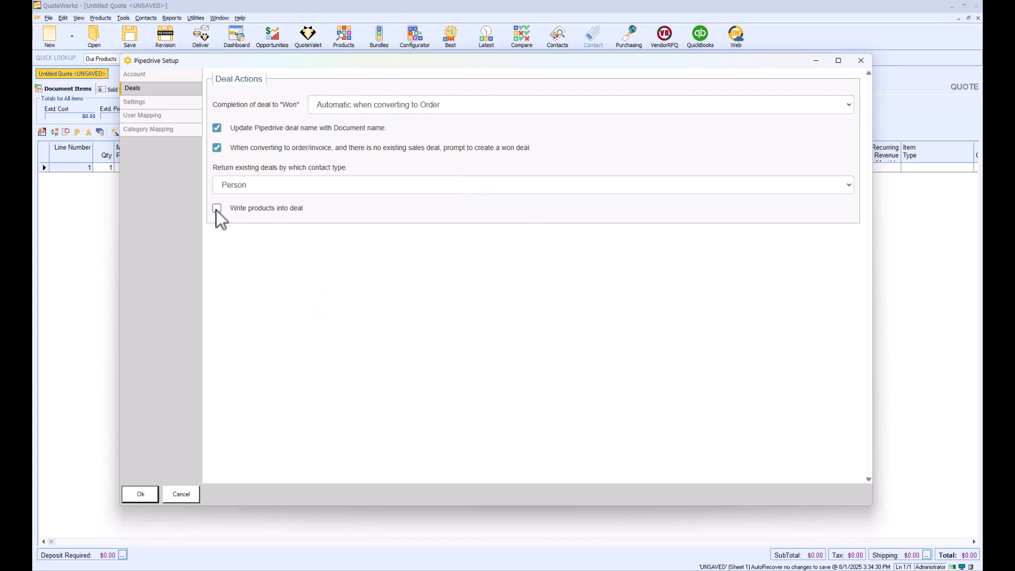
{"action": "left_click", "coordinate": [217, 209]}
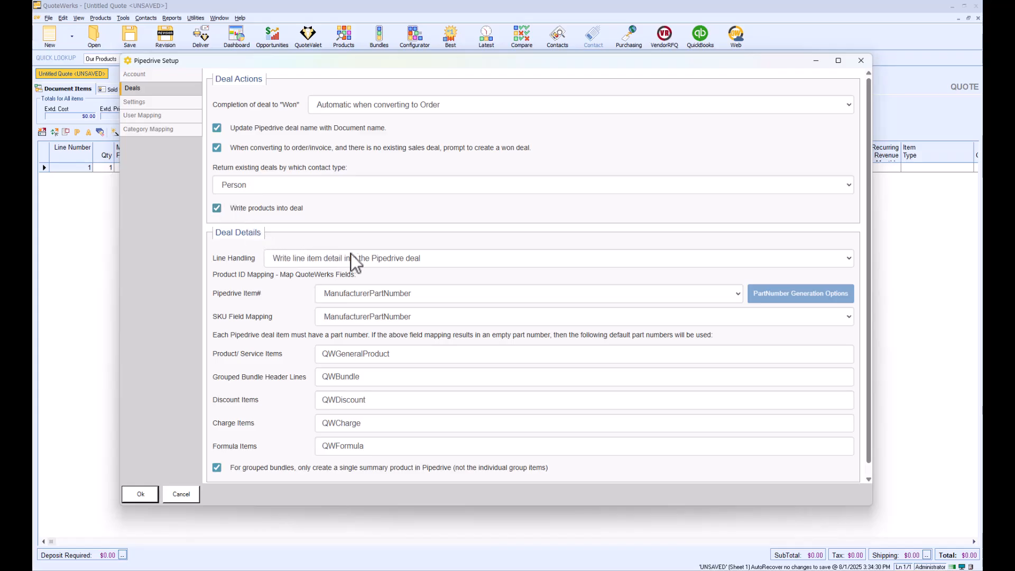
{"action": "left_click", "coordinate": [849, 258]}
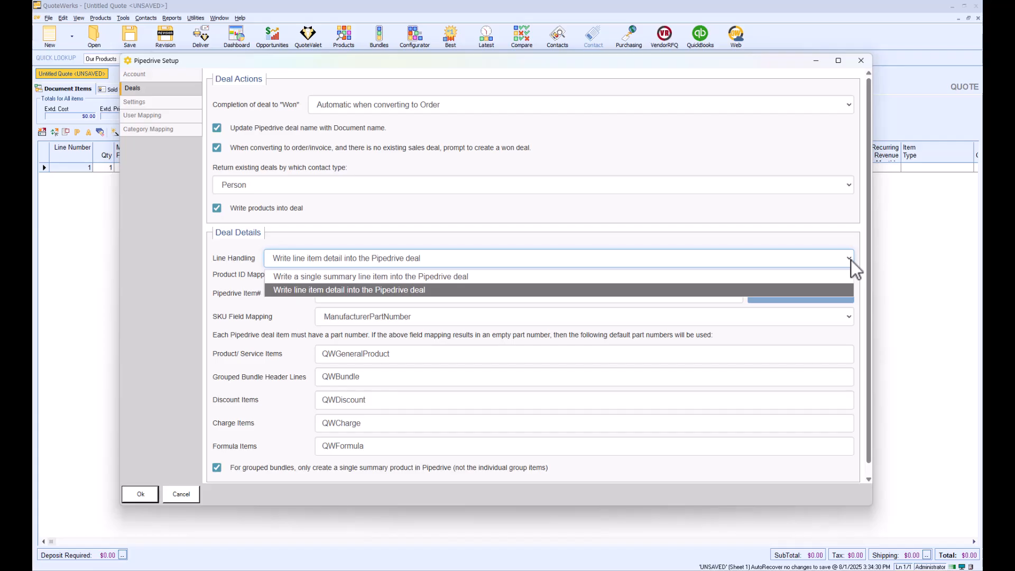
{"action": "left_click", "coordinate": [851, 258]}
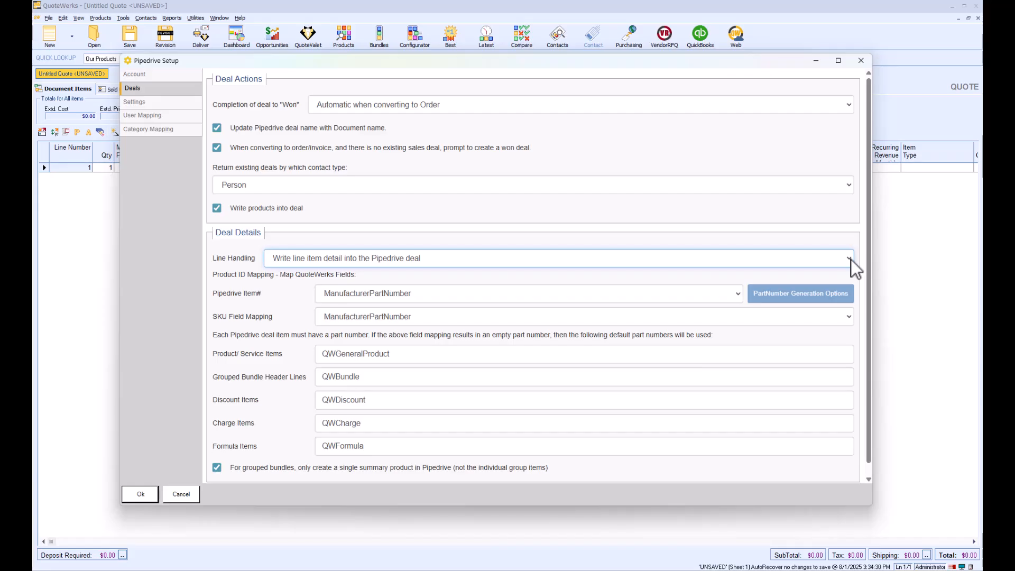
Map the Pipedrive Item# to the VendorPartNumber field in the deal details
{"action": "left_click", "coordinate": [740, 297]}
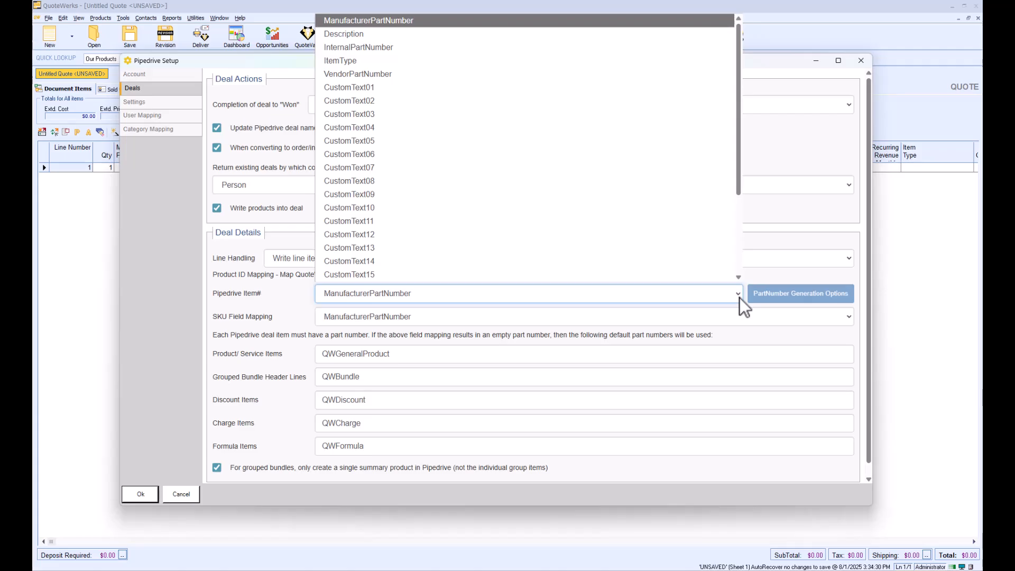
{"action": "left_click", "coordinate": [740, 297]}
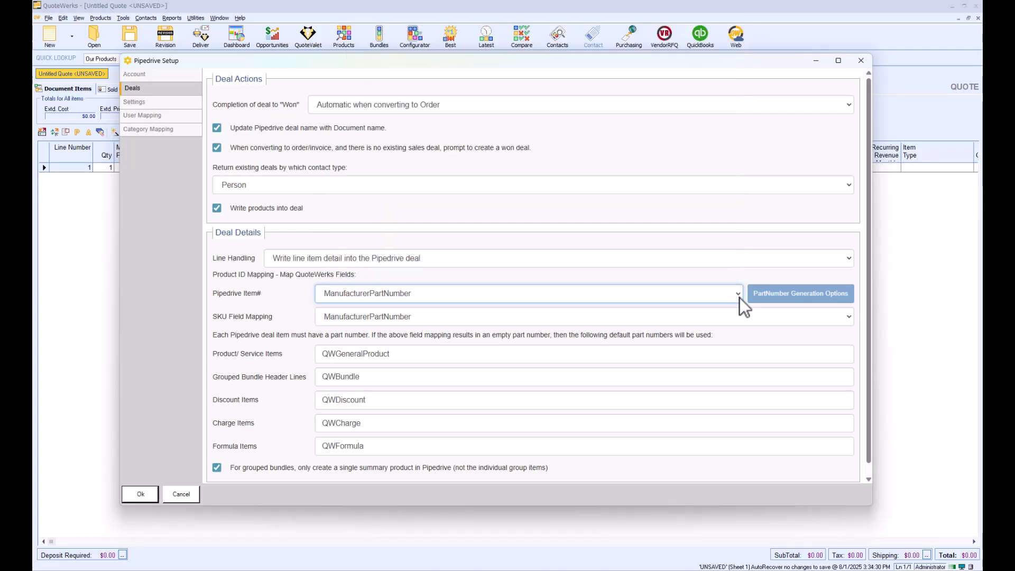
{"action": "left_click", "coordinate": [740, 297]}
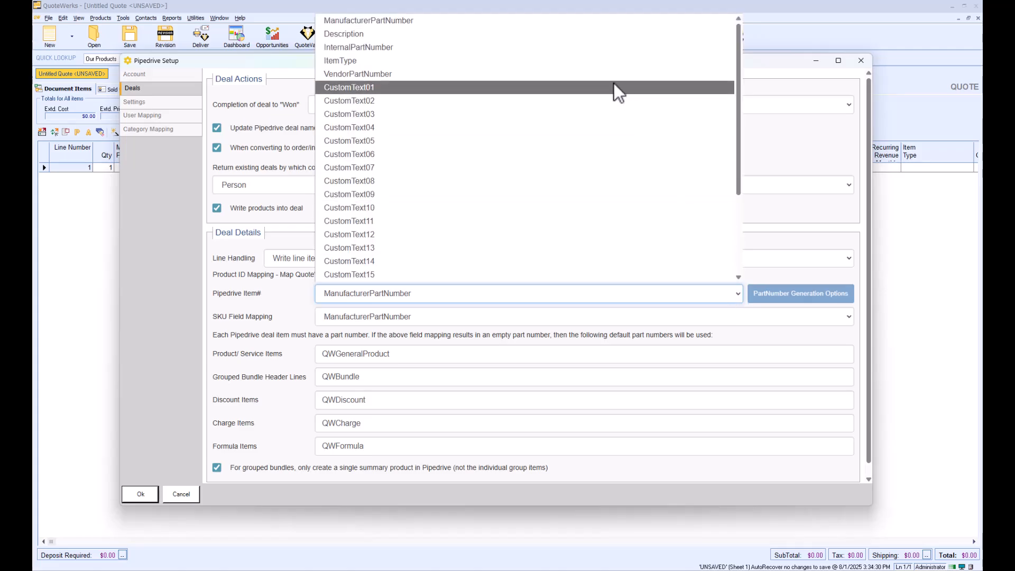
{"action": "left_click", "coordinate": [611, 74]}
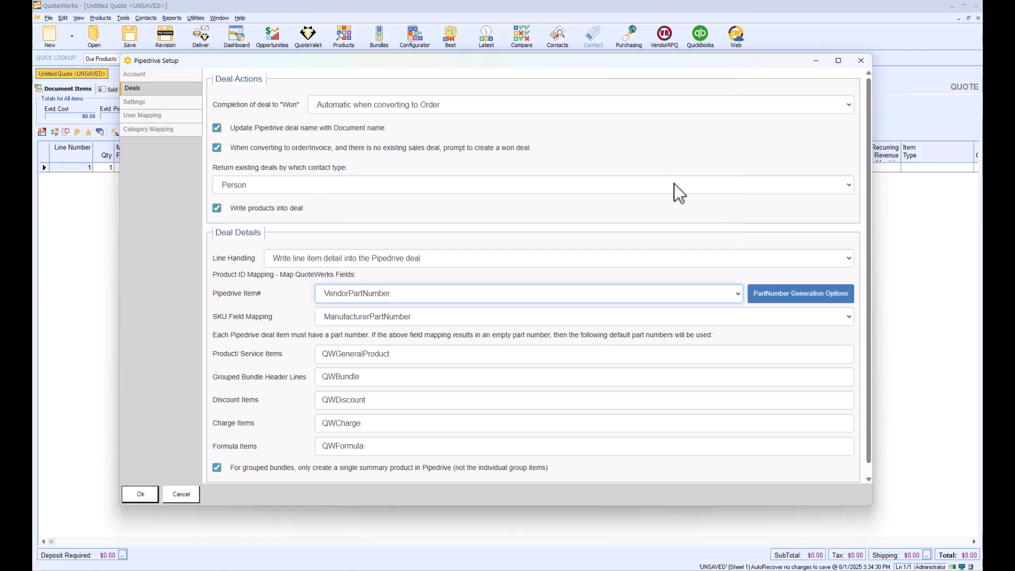
Try auto-generating part numbers using a macro when the mapped QuoteWerks field is blank, and discard the change
{"action": "left_click", "coordinate": [791, 296]}
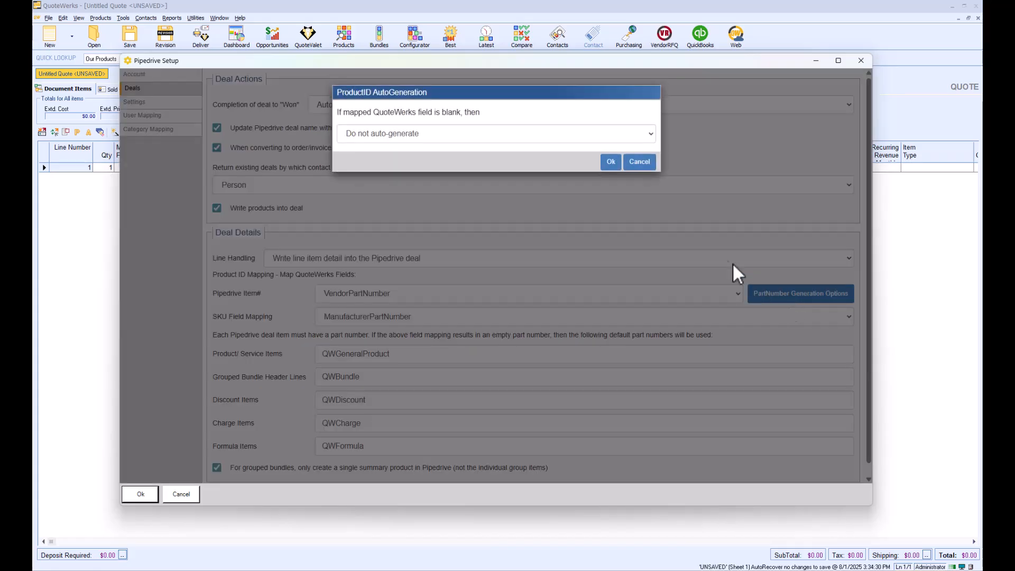
{"action": "left_click", "coordinate": [651, 133]}
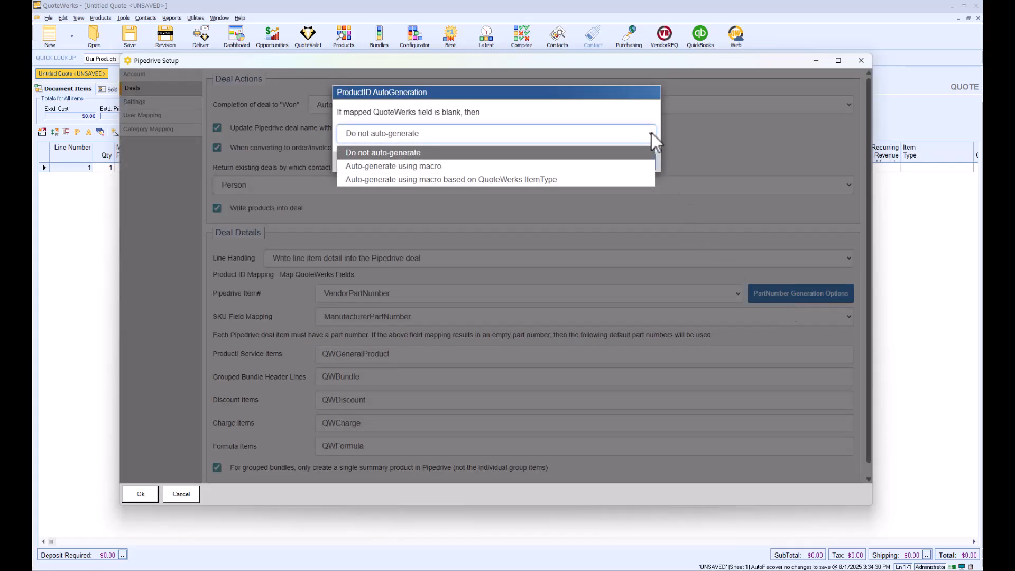
{"action": "left_click", "coordinate": [627, 165]}
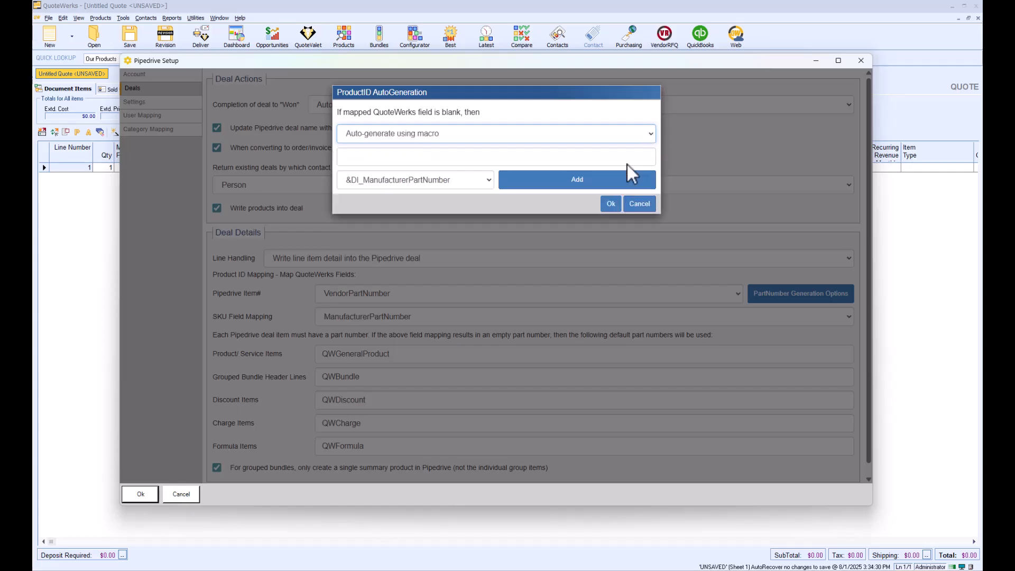
{"action": "left_click", "coordinate": [641, 205]}
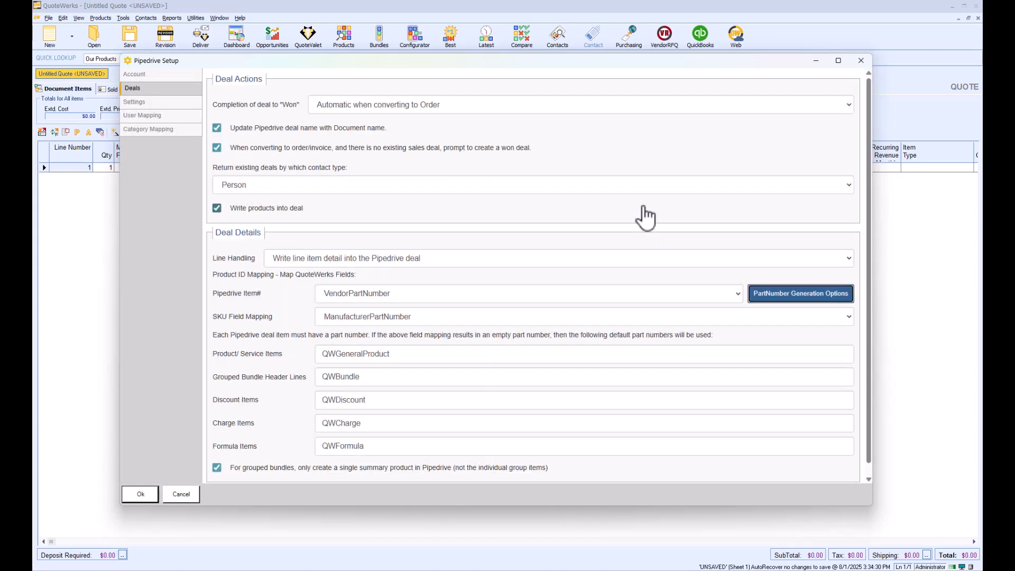
Examine which QuoteWerks fields are available for the SKU field mapping
{"action": "left_click", "coordinate": [399, 319]}
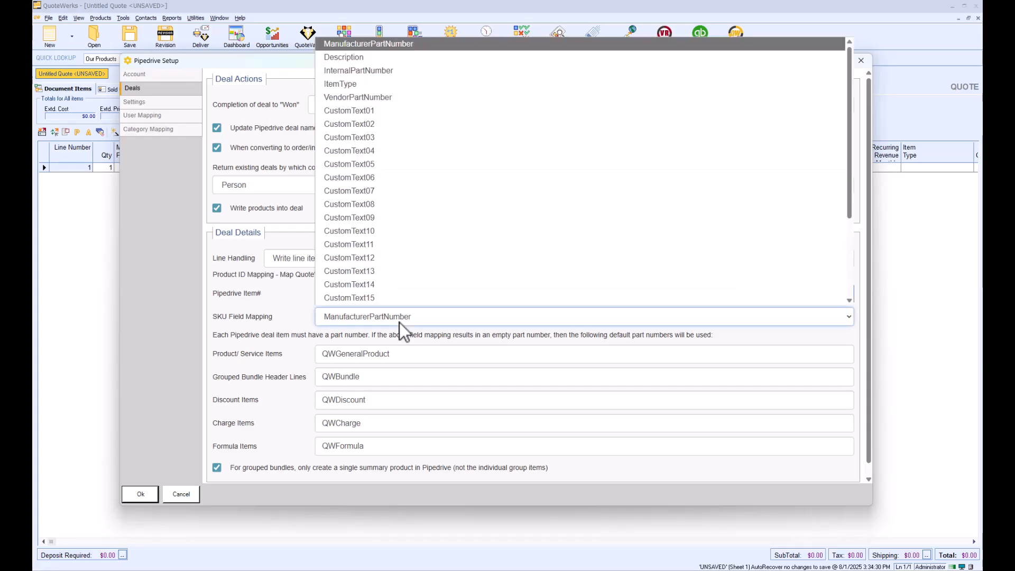
{"action": "left_click", "coordinate": [399, 320]}
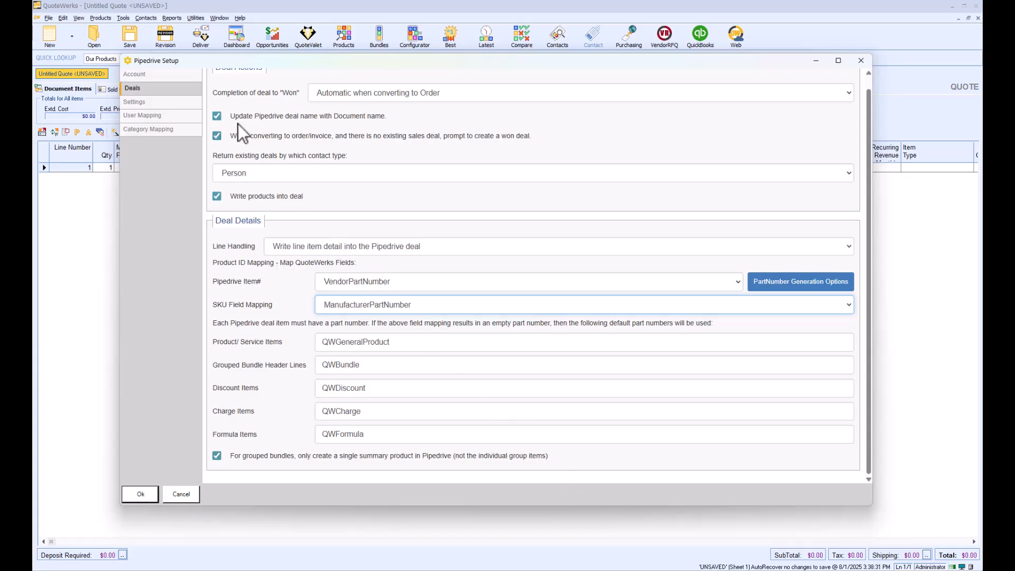
Review the Pipedrive settings for the default record owner and the document type that linked files attach to
{"action": "left_click", "coordinate": [183, 102]}
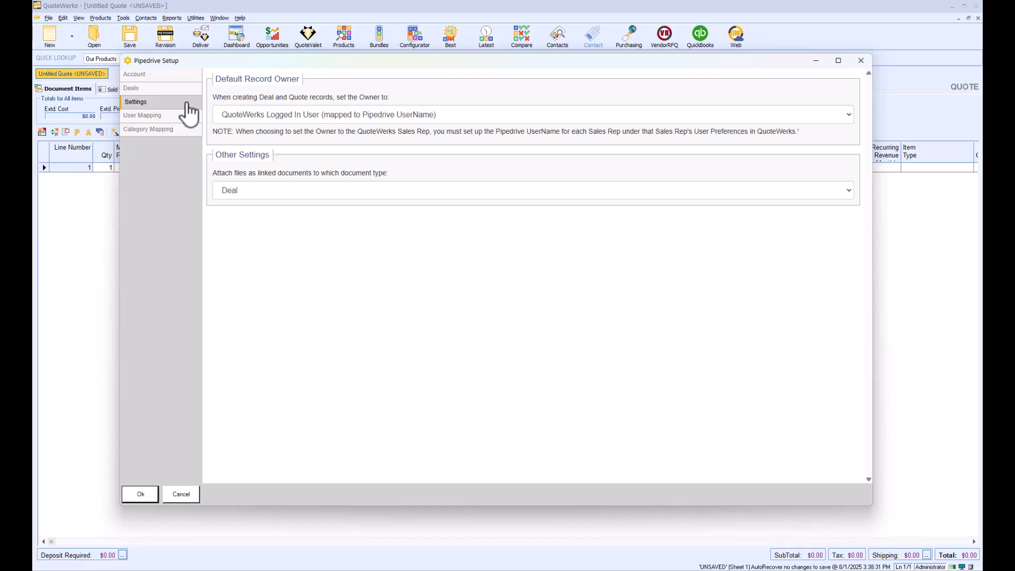
{"action": "left_click", "coordinate": [849, 115]}
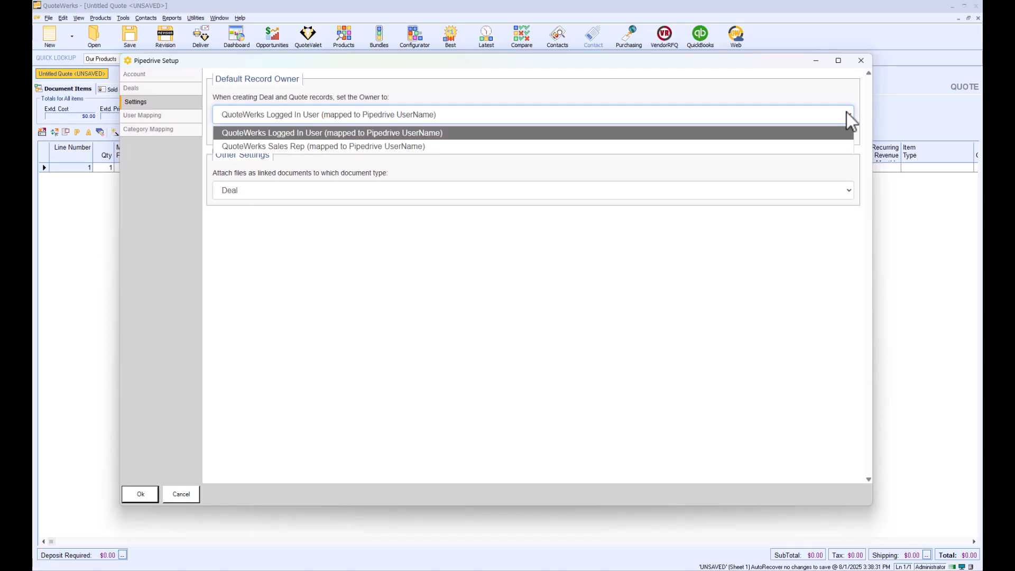
{"action": "left_click", "coordinate": [847, 116]}
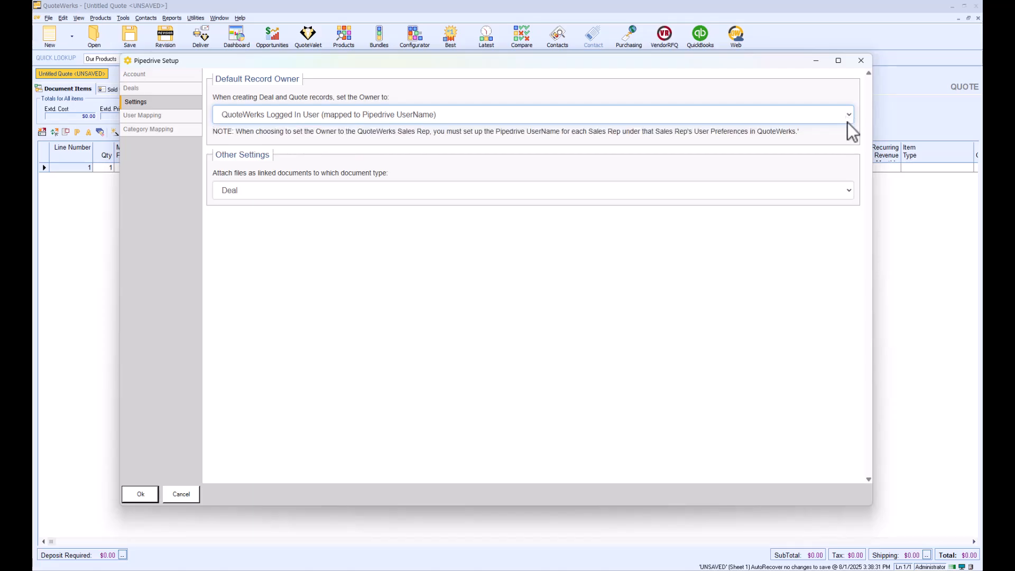
{"action": "left_click", "coordinate": [848, 192]}
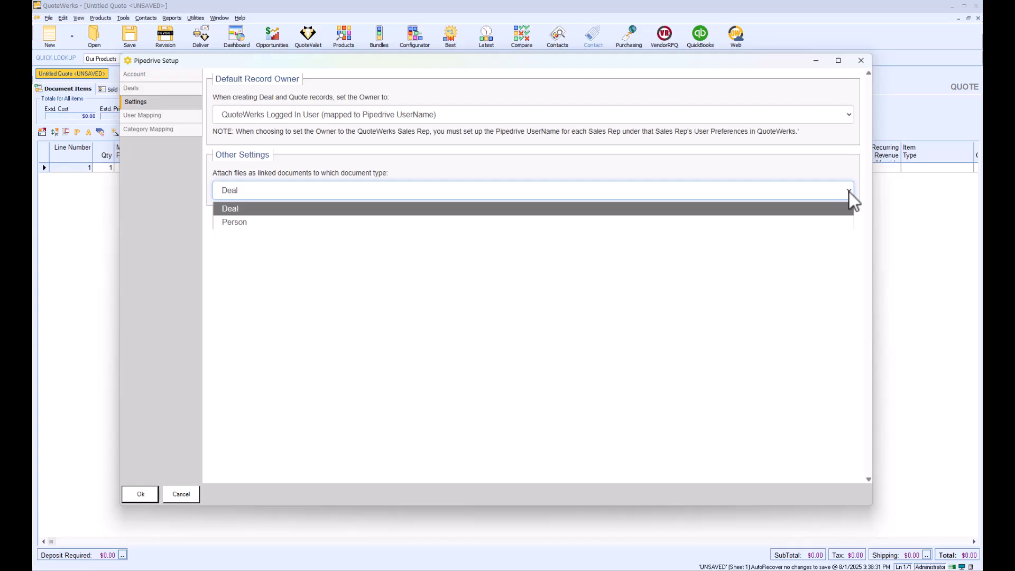
{"action": "left_click", "coordinate": [849, 192]}
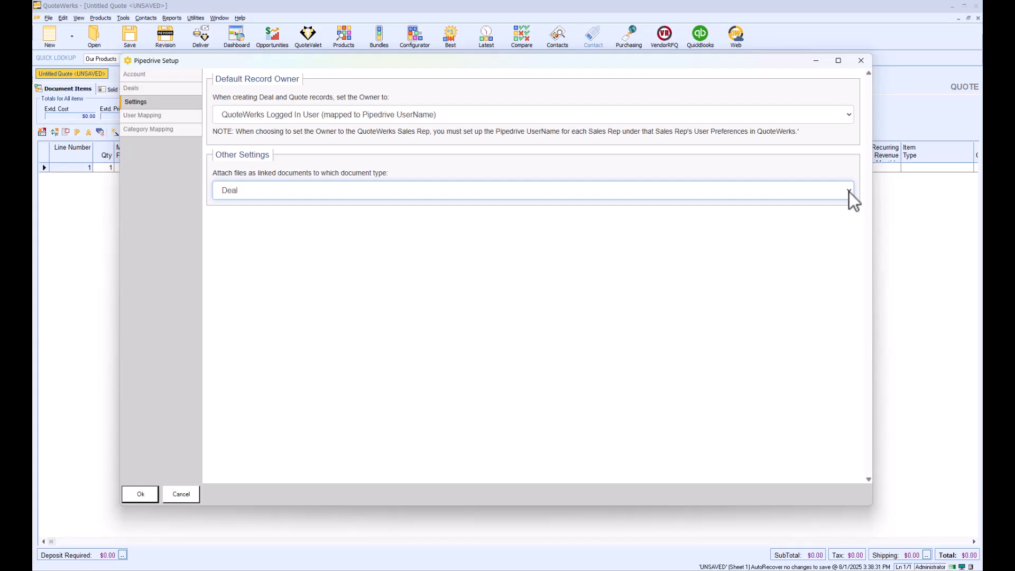
Map each QuoteWerks user to a Pipedrive user, assigning QuoteWerks Support to the sales user and TestUser
{"action": "left_click", "coordinate": [174, 117]}
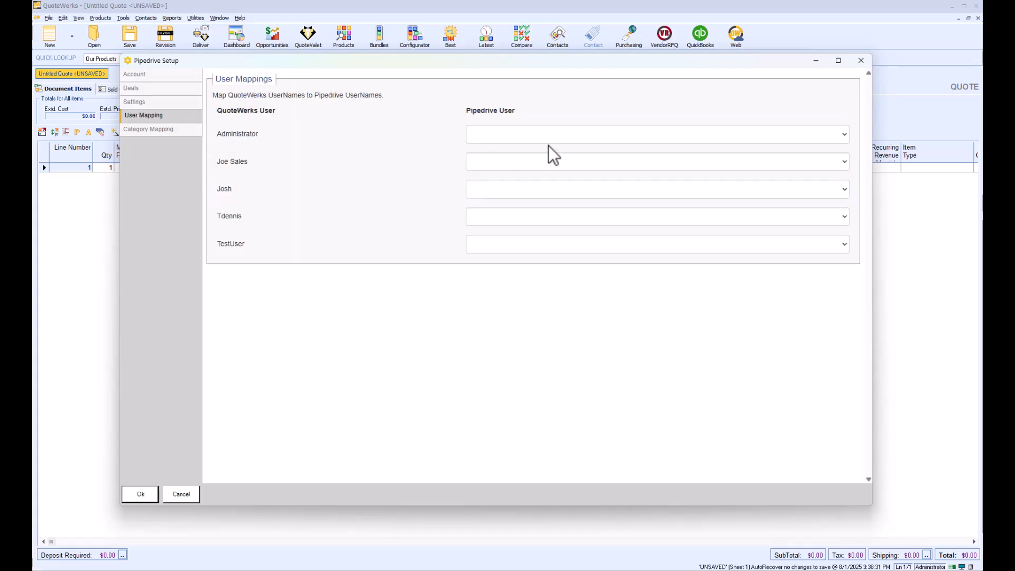
{"action": "left_click", "coordinate": [578, 133]}
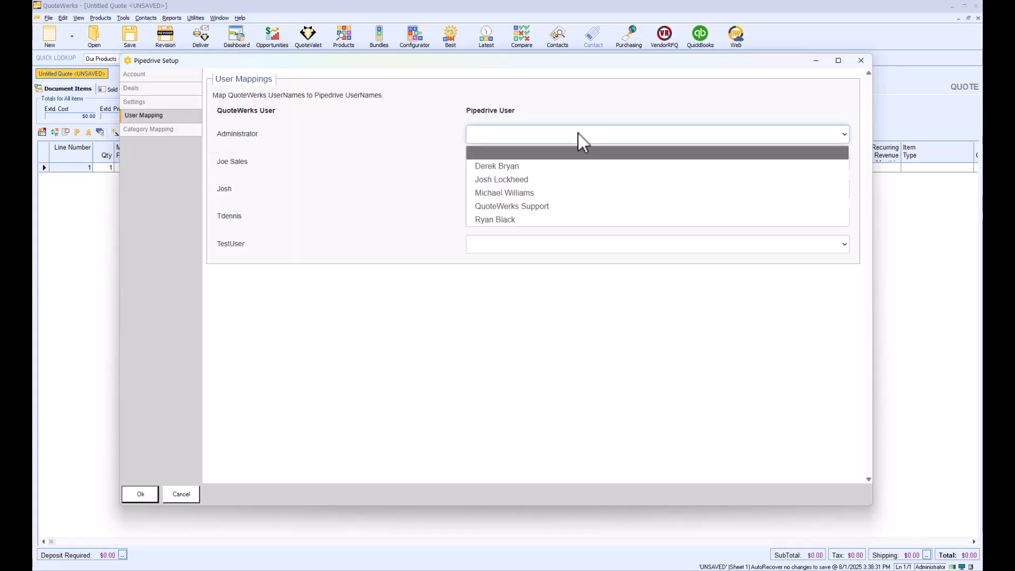
{"action": "left_click", "coordinate": [571, 191]}
{"action": "left_click", "coordinate": [572, 161]}
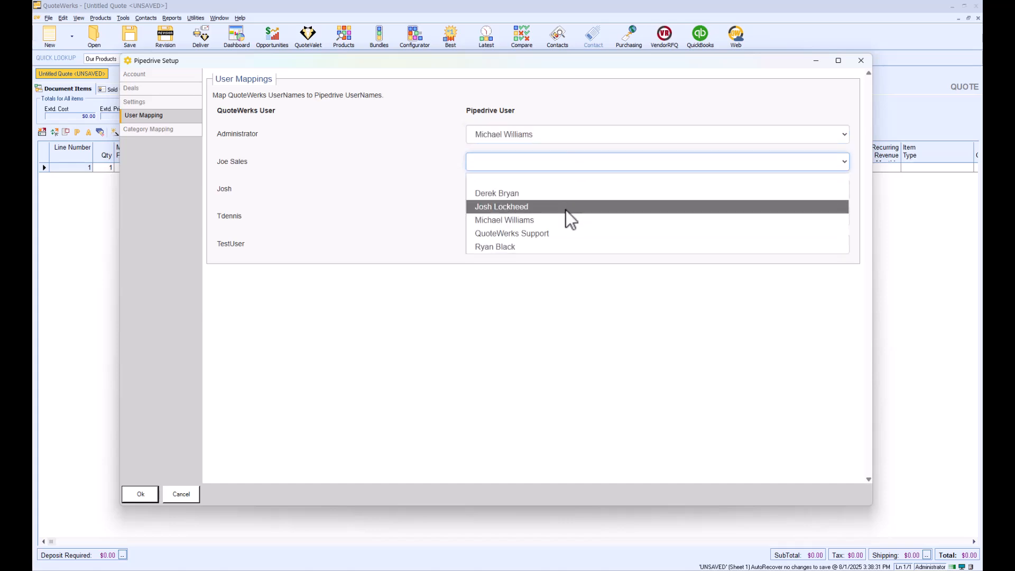
{"action": "left_click", "coordinate": [562, 233]}
{"action": "left_click", "coordinate": [562, 190]}
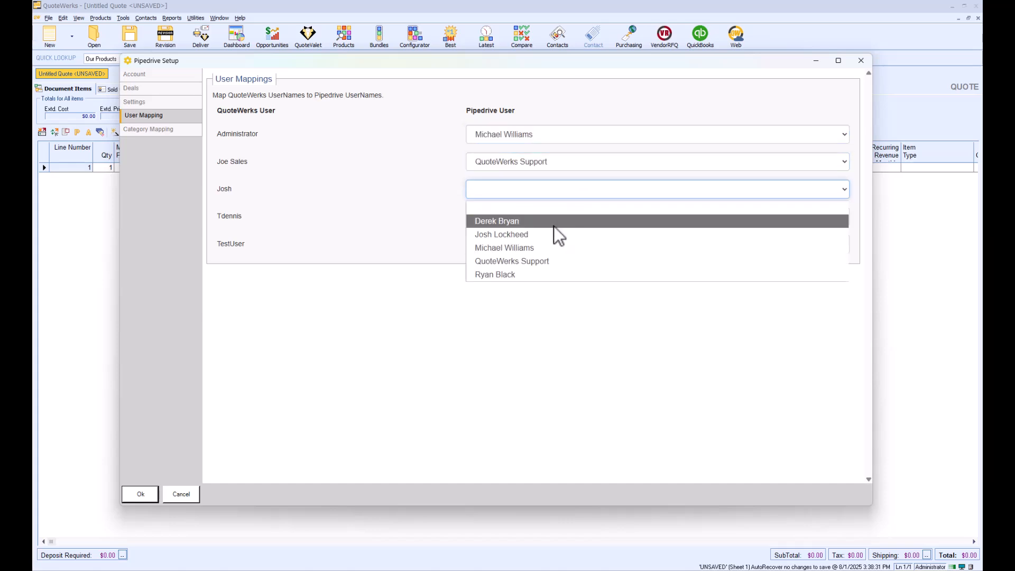
{"action": "left_click", "coordinate": [550, 235]}
{"action": "left_click", "coordinate": [553, 215]}
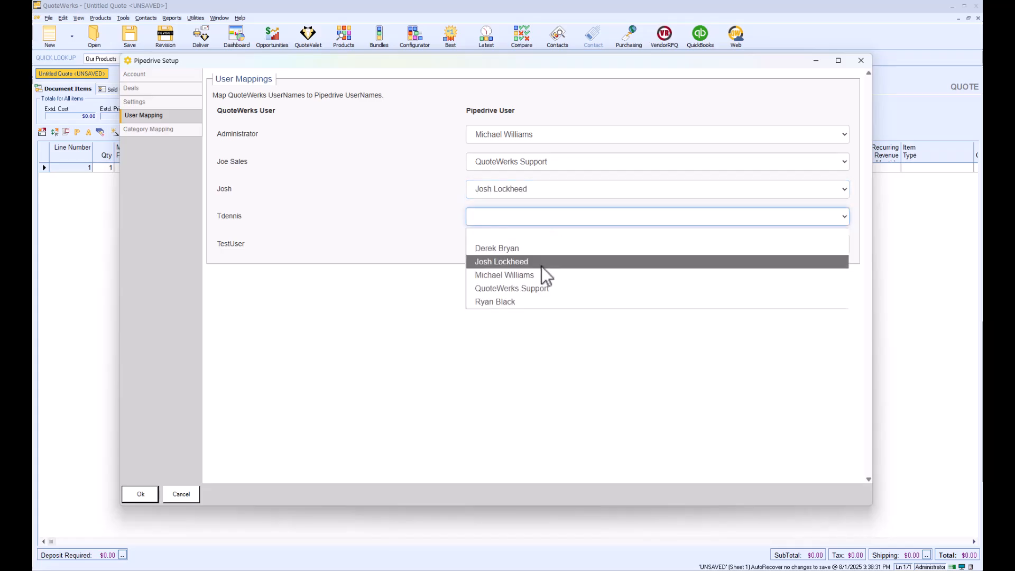
{"action": "left_click", "coordinate": [534, 301]}
{"action": "left_click", "coordinate": [538, 246]}
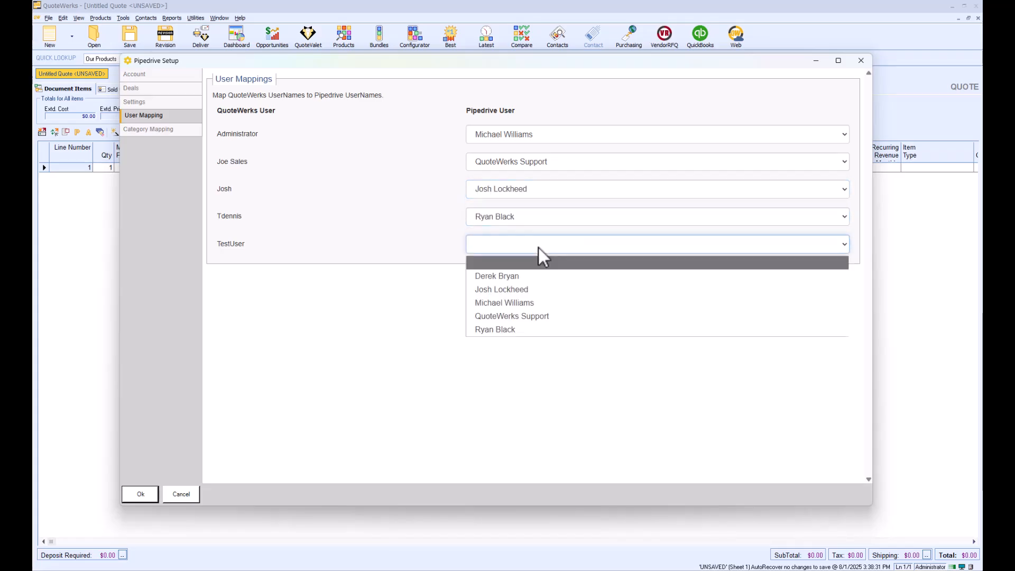
{"action": "left_click", "coordinate": [520, 315]}
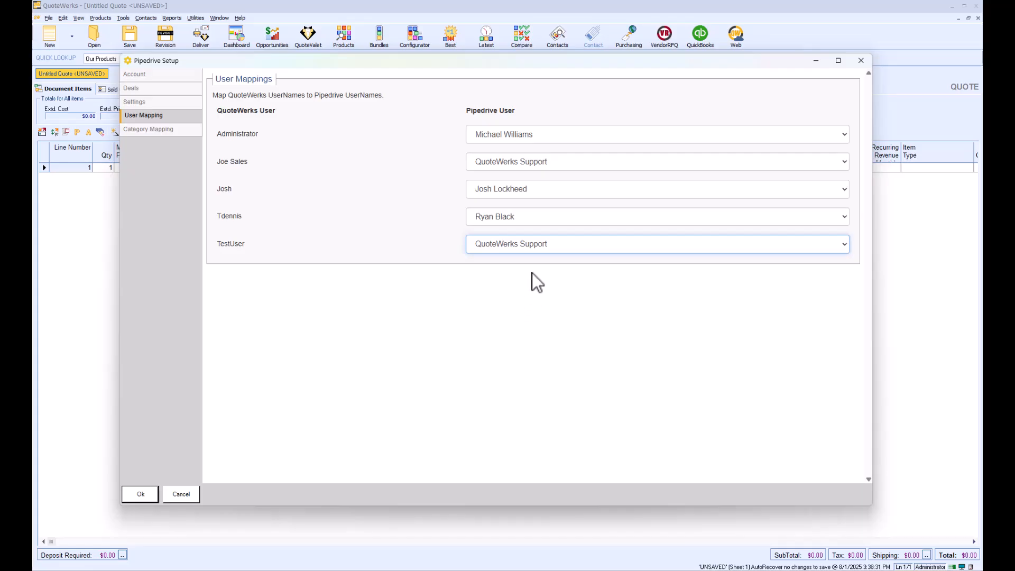
Examine the Pipedrive categories available for mapping the AgreementForecast item type and for the default category
{"action": "left_click", "coordinate": [156, 135]}
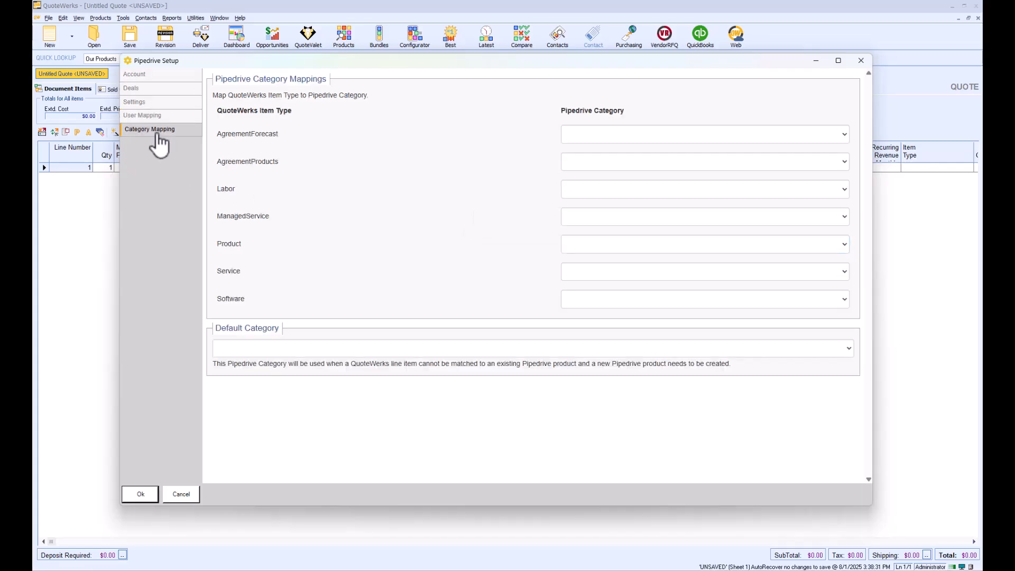
{"action": "left_click", "coordinate": [661, 134]}
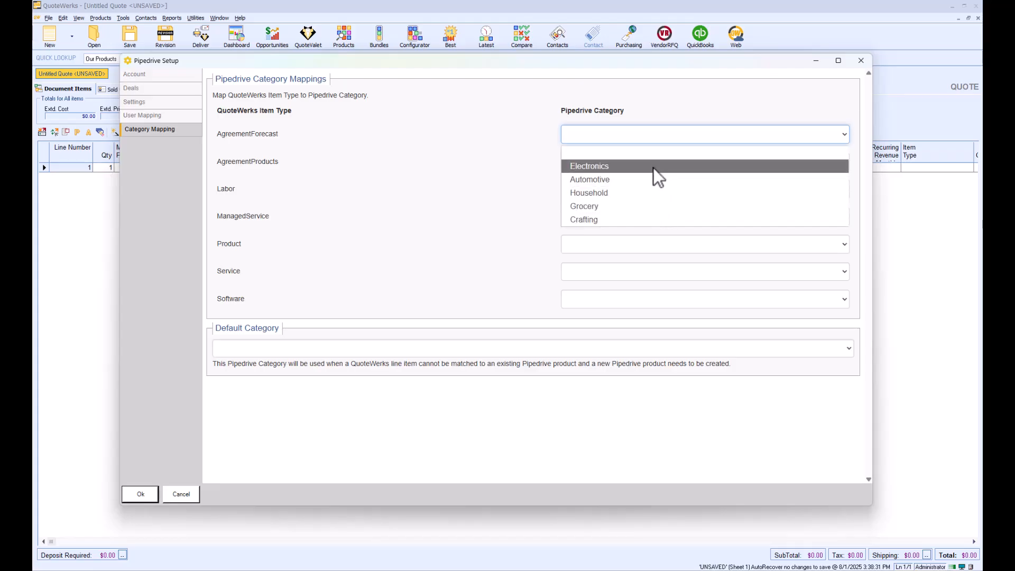
{"action": "left_click", "coordinate": [518, 167]}
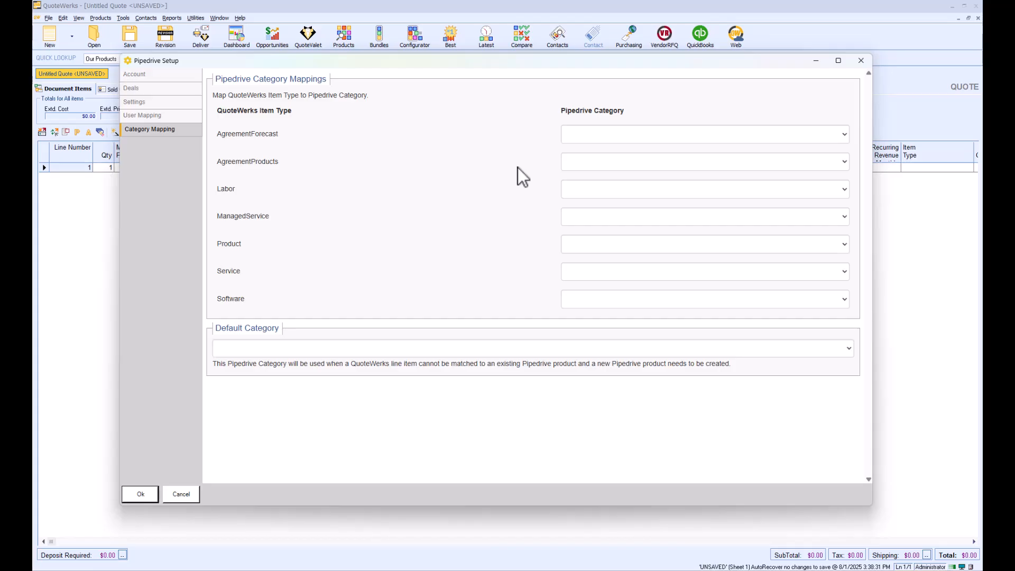
{"action": "left_click", "coordinate": [848, 353]}
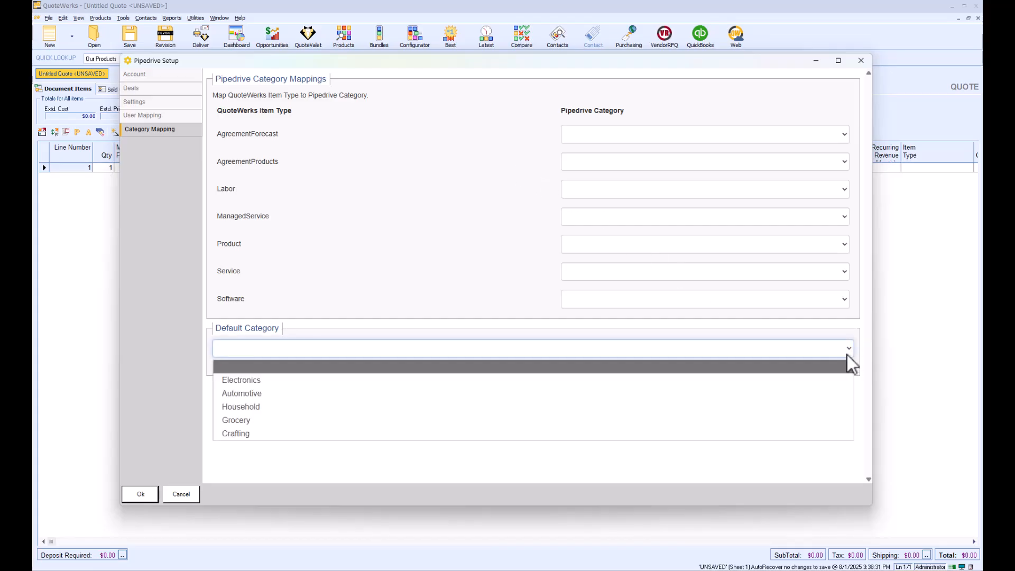
{"action": "left_click", "coordinate": [846, 354]}
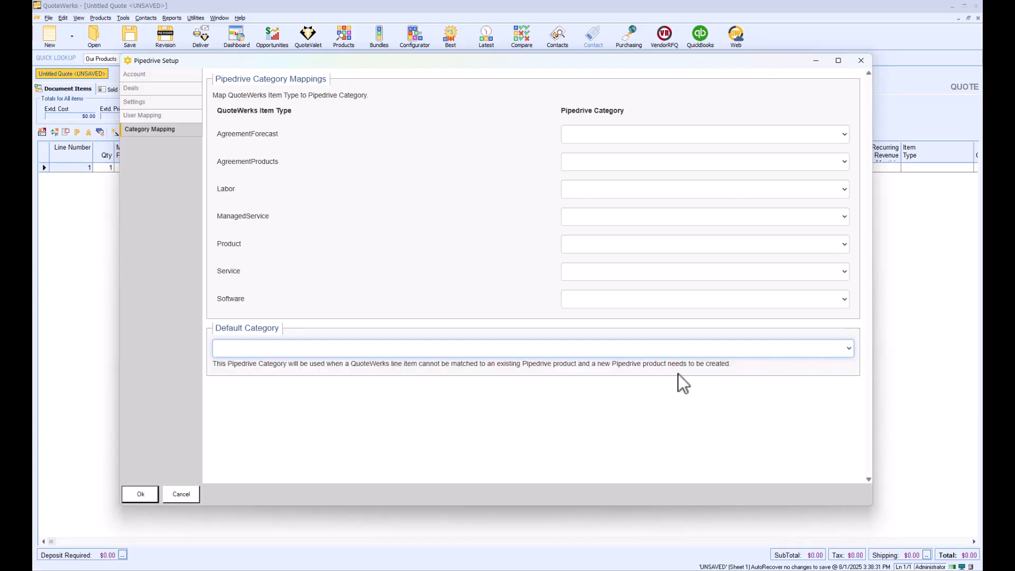
Review the account, deals, settings, user mapping and category mapping pages, and save the Pipedrive and contact manager setup
{"action": "left_click", "coordinate": [167, 75]}
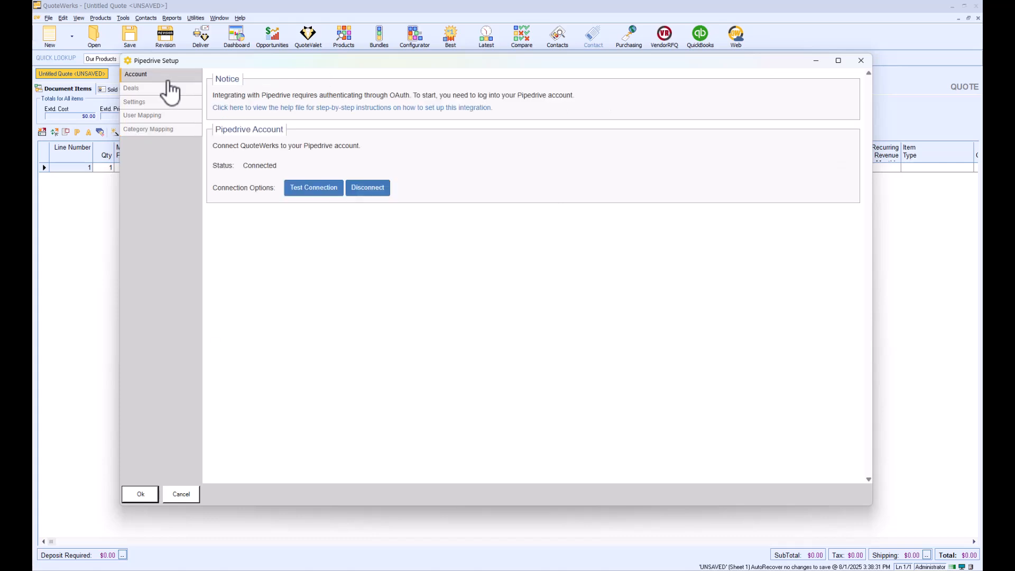
{"action": "left_click", "coordinate": [163, 89]}
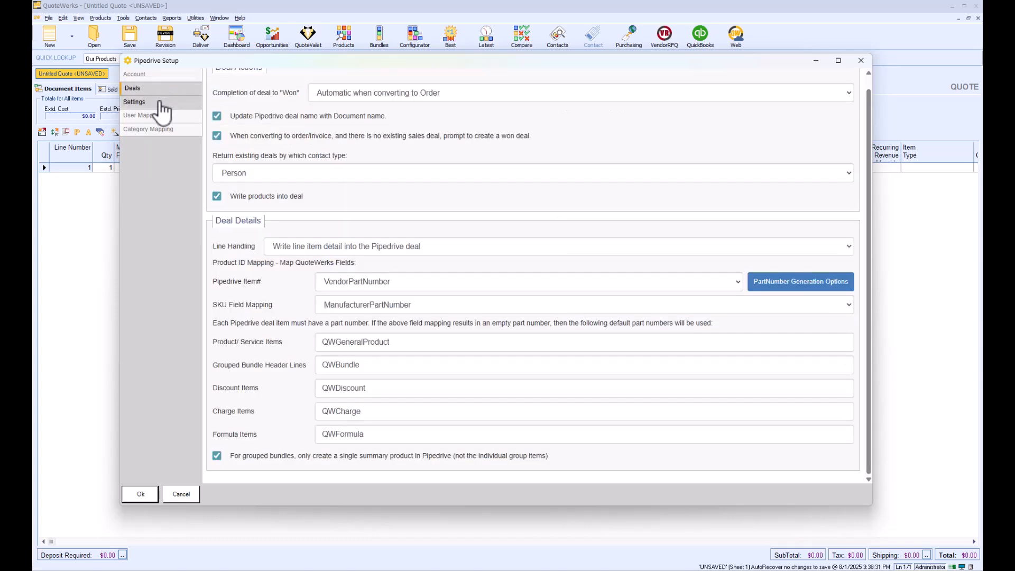
{"action": "left_click", "coordinate": [161, 102]}
{"action": "left_click", "coordinate": [157, 117]}
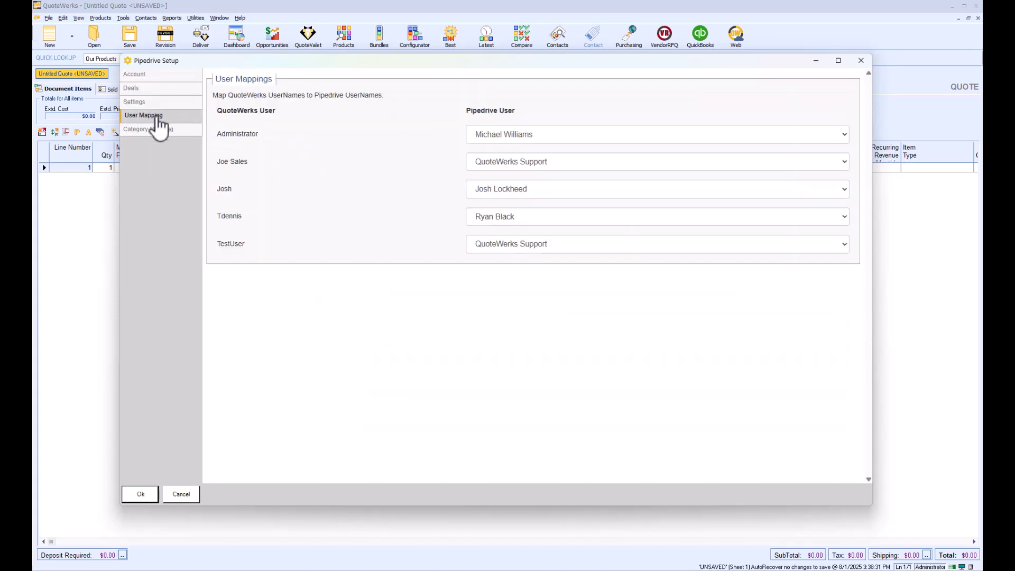
{"action": "left_click", "coordinate": [152, 130]}
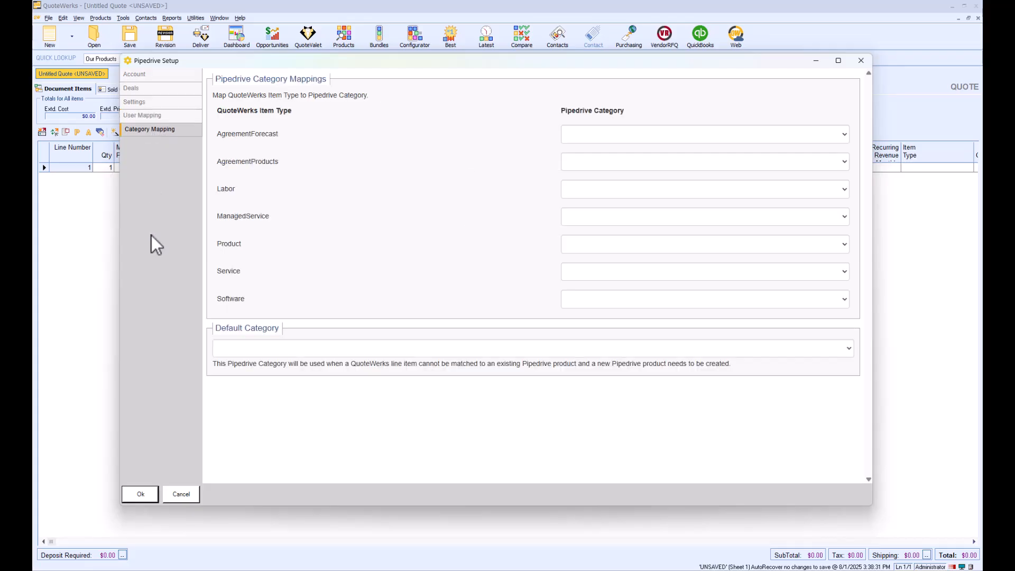
{"action": "left_click", "coordinate": [139, 498]}
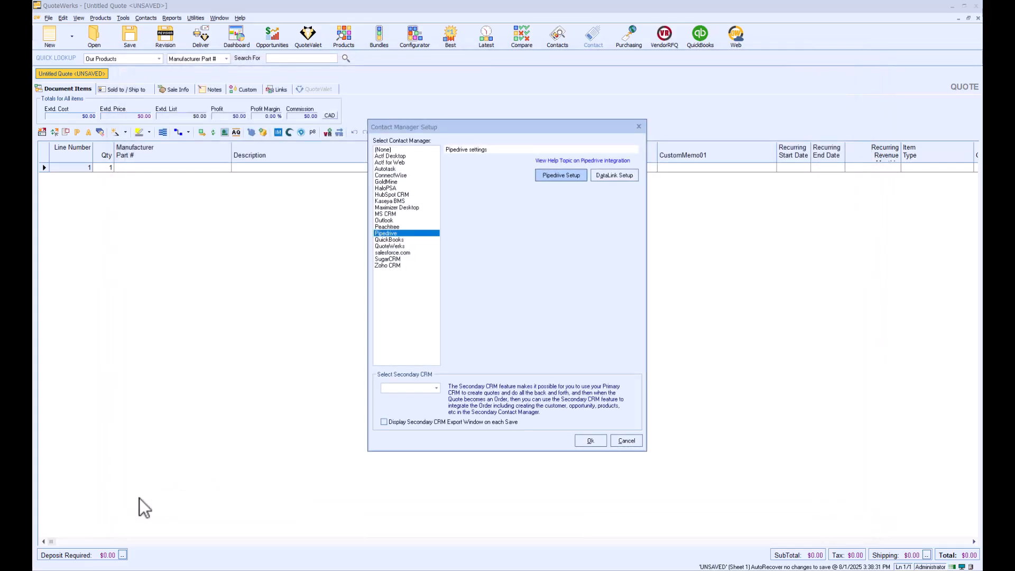
{"action": "left_click", "coordinate": [598, 443]}
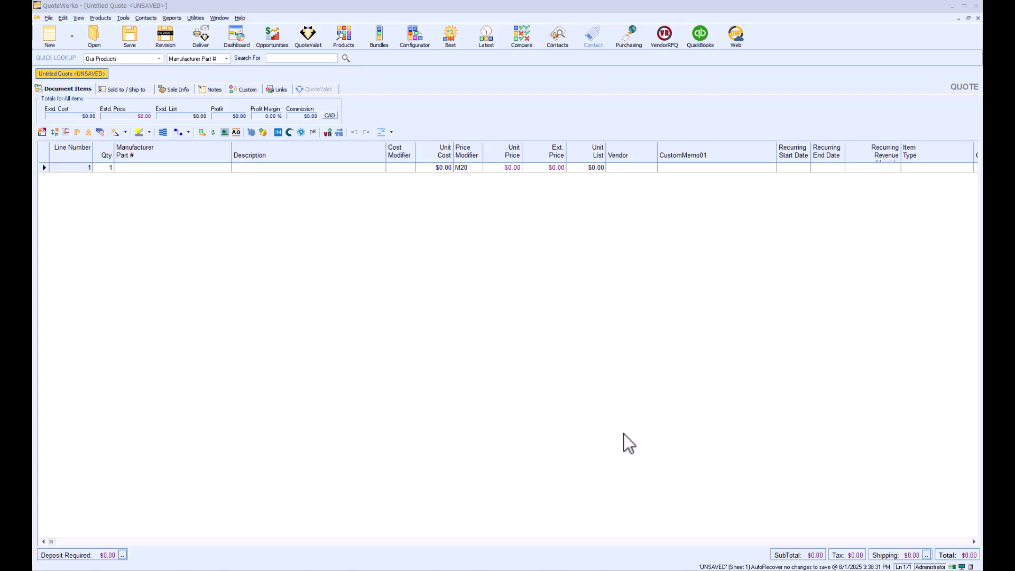
Start a new product data source with Pipedrive as the database type and proceed to its column mapping
{"action": "left_click", "coordinate": [100, 18]}
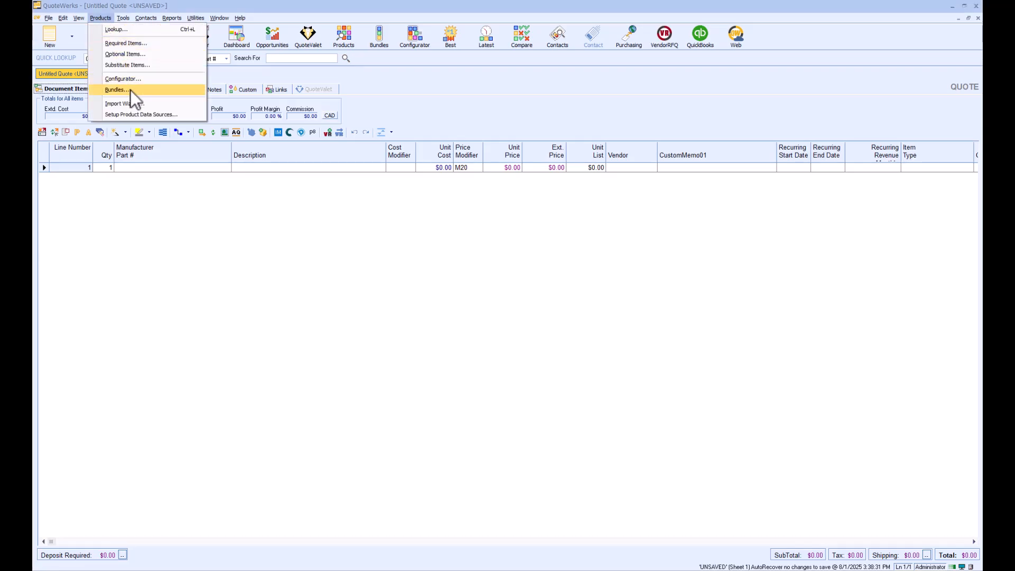
{"action": "left_click", "coordinate": [133, 115]}
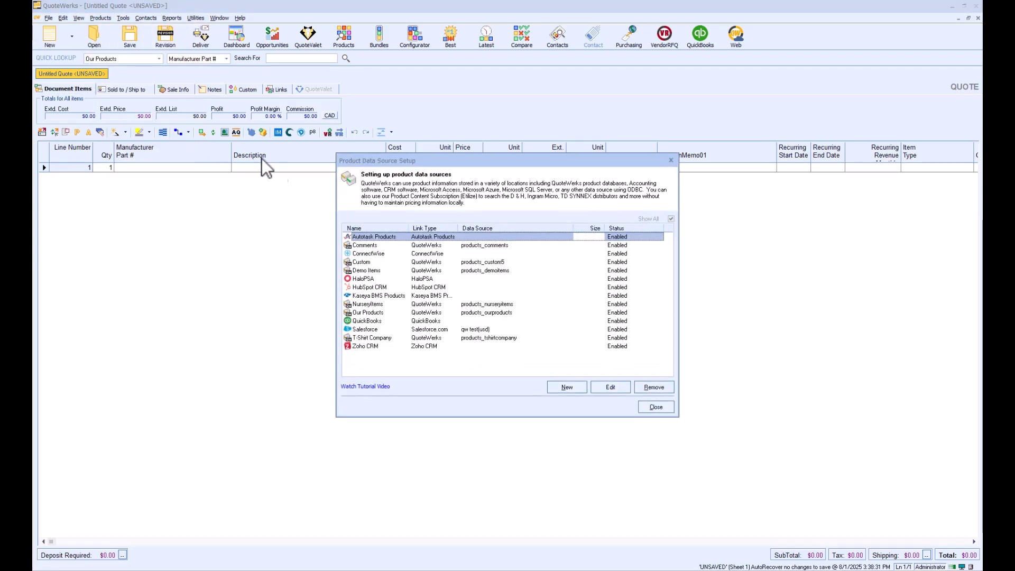
{"action": "left_click", "coordinate": [571, 392]}
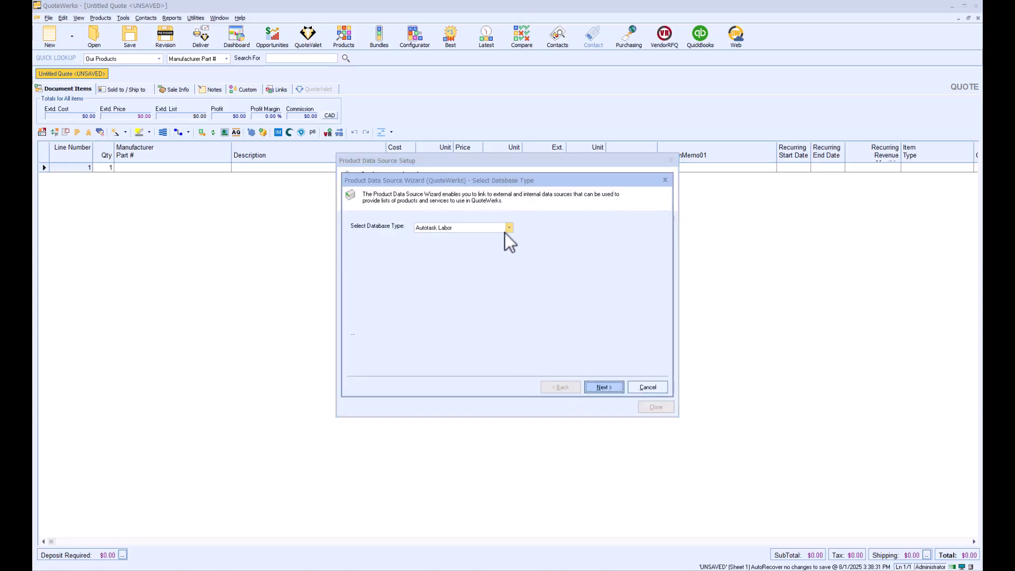
{"action": "left_click", "coordinate": [509, 227]}
{"action": "left_click_drag", "start_coordinate": [510, 246], "coordinate": [506, 273]}
{"action": "left_click", "coordinate": [473, 257]}
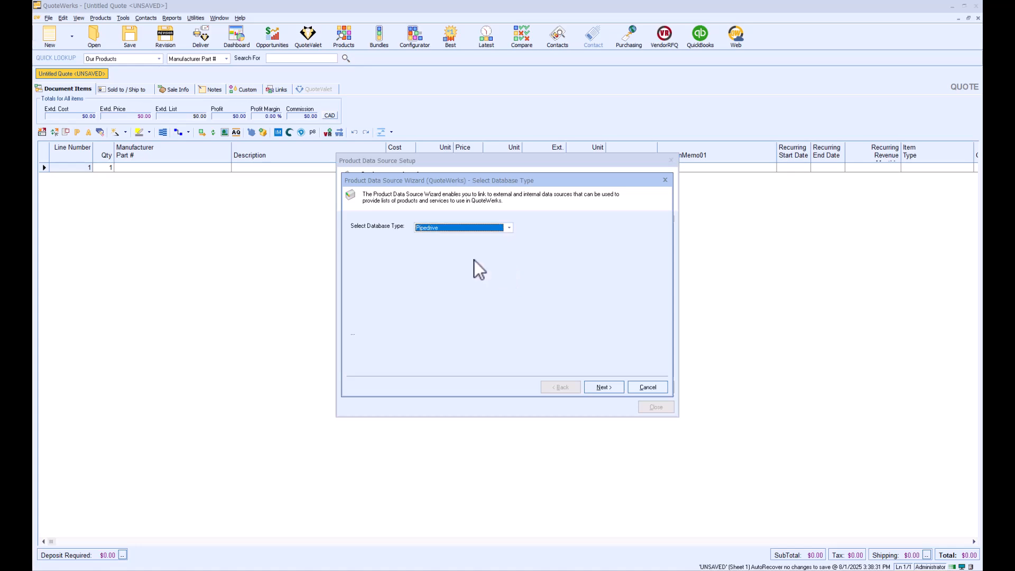
{"action": "left_click", "coordinate": [605, 389]}
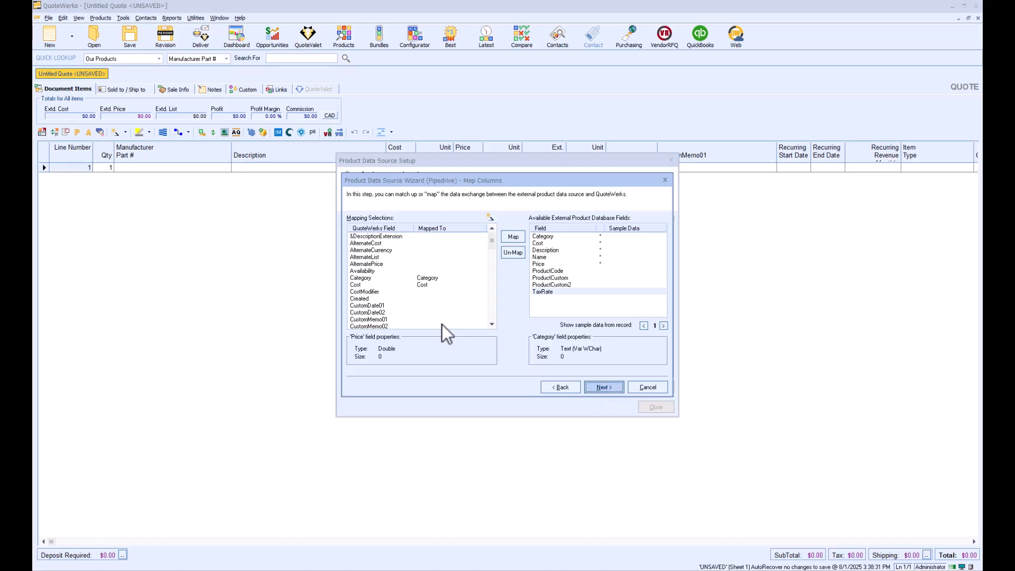
Finish the product data source with the default column mappings, the name Pipedrive, and the default column titles and access rights
{"action": "left_click", "coordinate": [404, 307]}
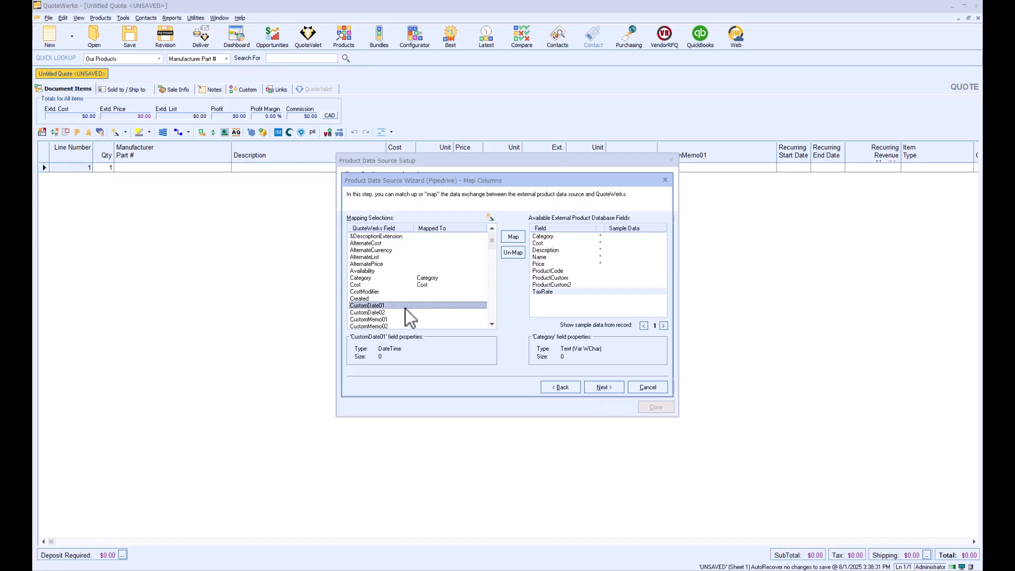
{"action": "left_click", "coordinate": [550, 292]}
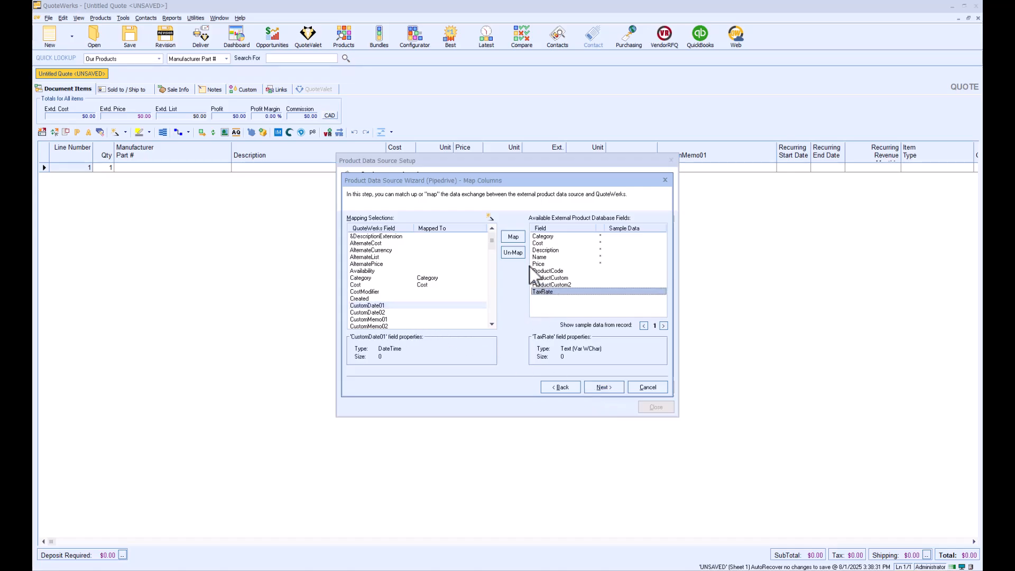
{"action": "left_click", "coordinate": [603, 388]}
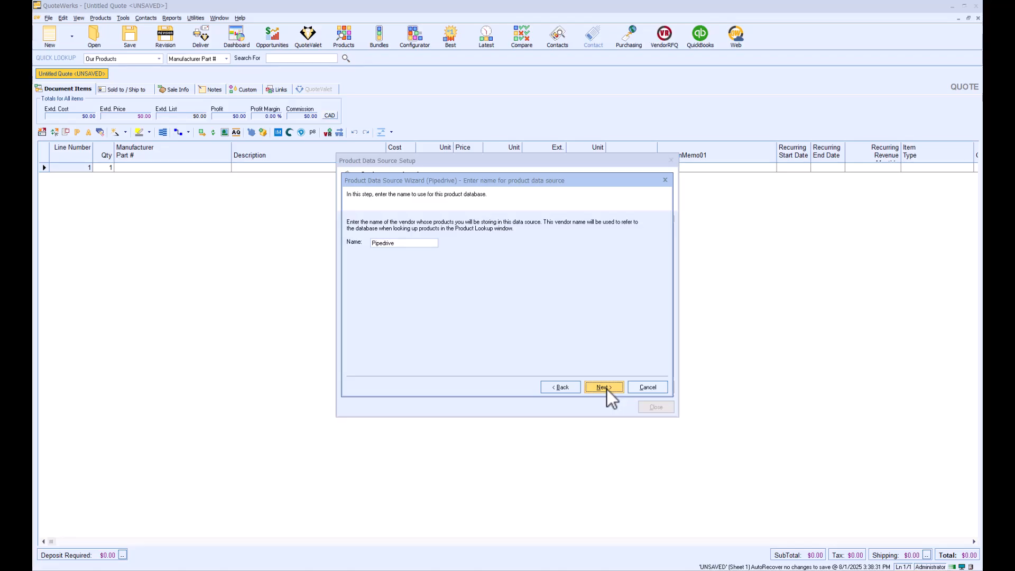
{"action": "left_click", "coordinate": [605, 387]}
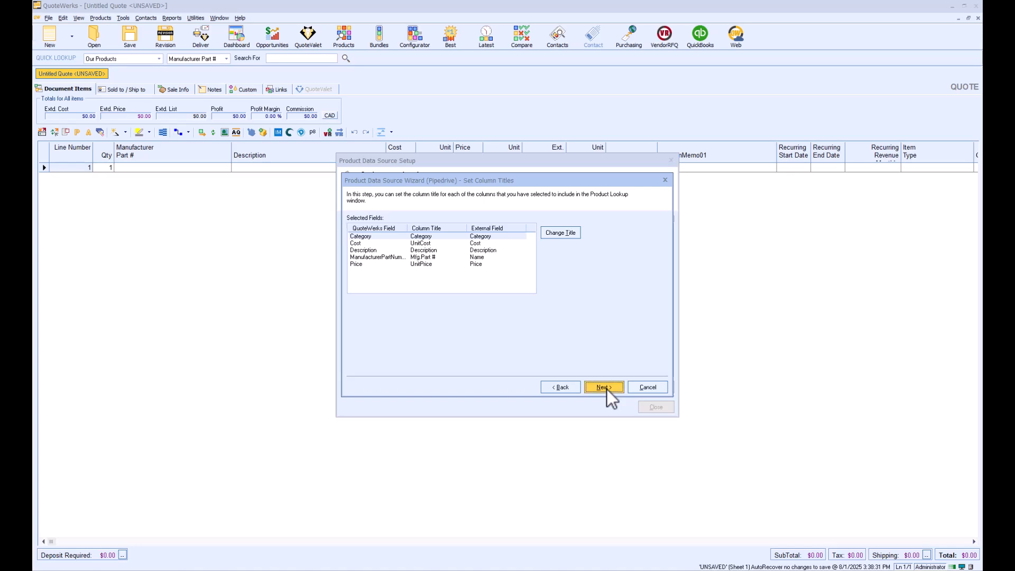
{"action": "left_click", "coordinate": [605, 387]}
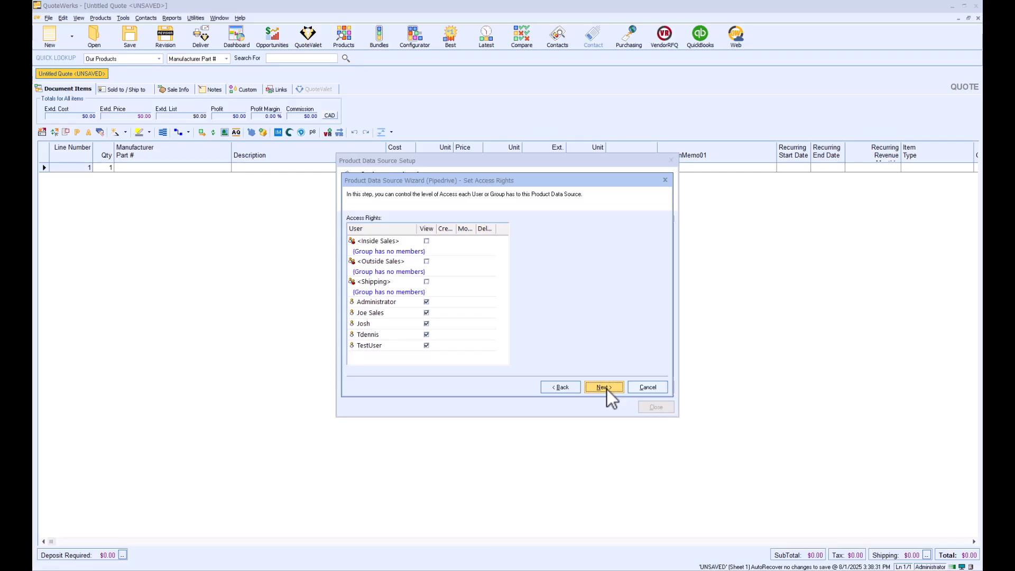
{"action": "left_click", "coordinate": [606, 388]}
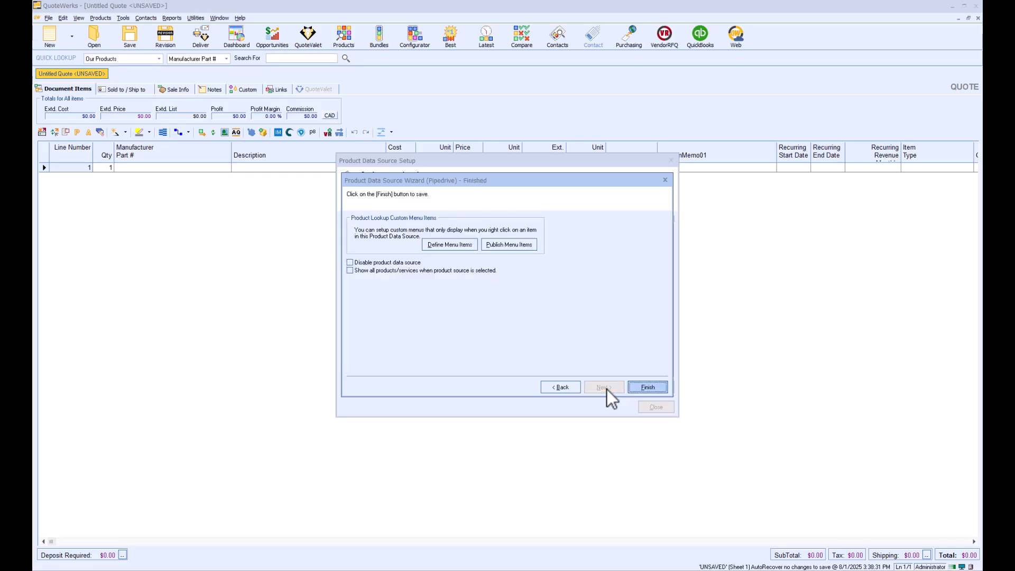
{"action": "left_click", "coordinate": [646, 388]}
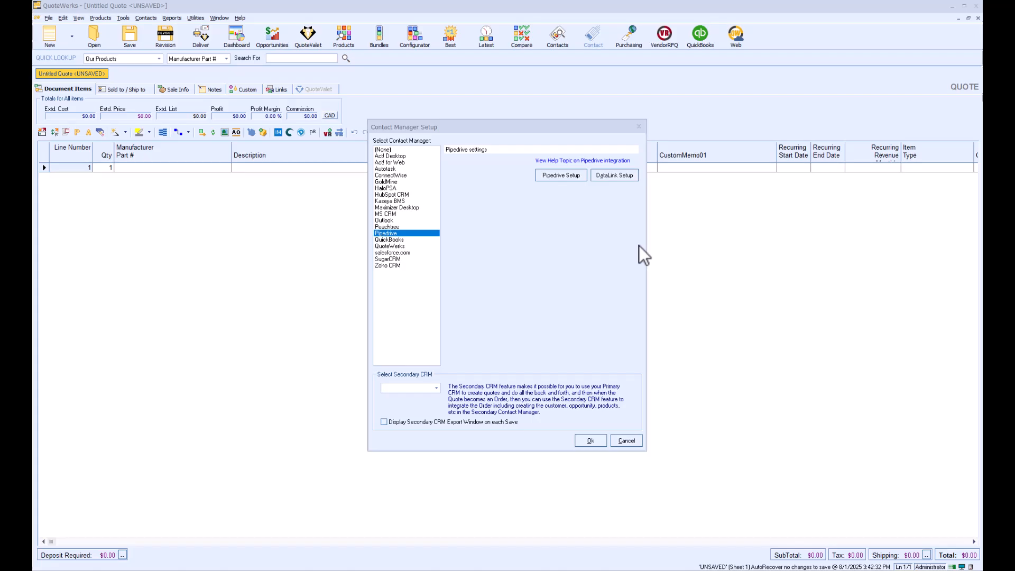
Create a DataLink mapping for the RetrieveSoldTo event with Pipedrive as the external app, reading into QuoteWerks
{"action": "left_click", "coordinate": [610, 175]}
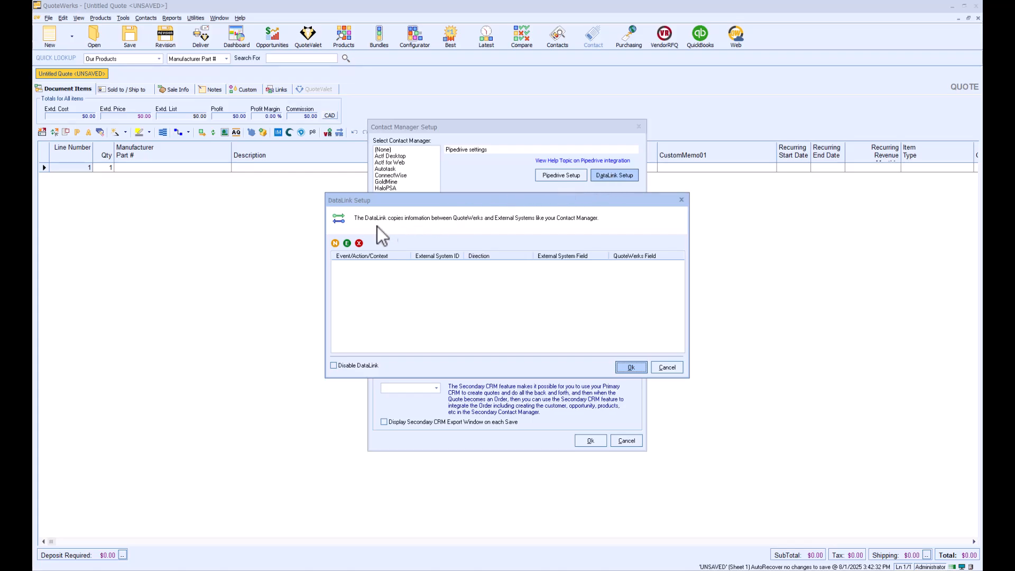
{"action": "left_click", "coordinate": [335, 243]}
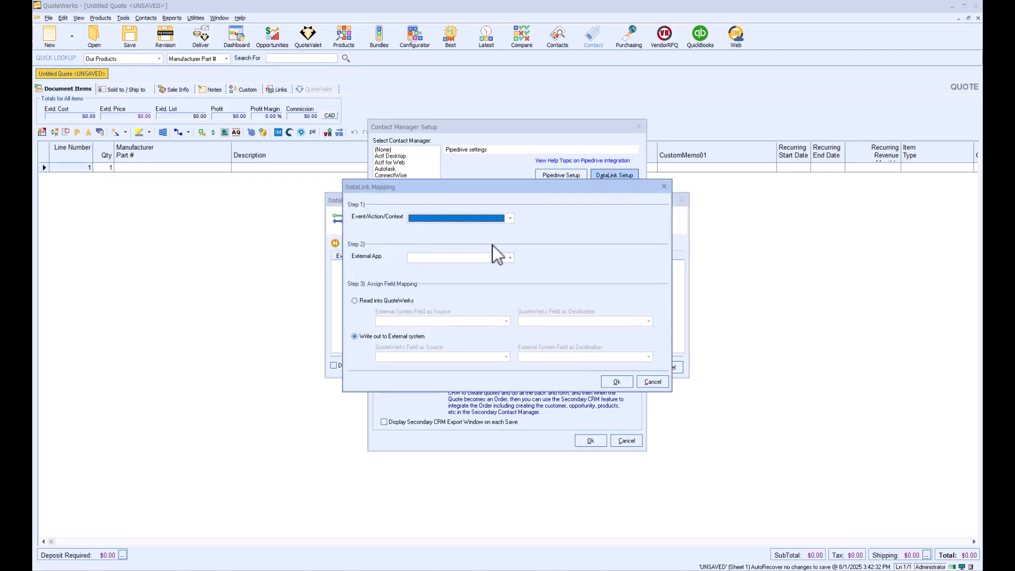
{"action": "left_click", "coordinate": [510, 218]}
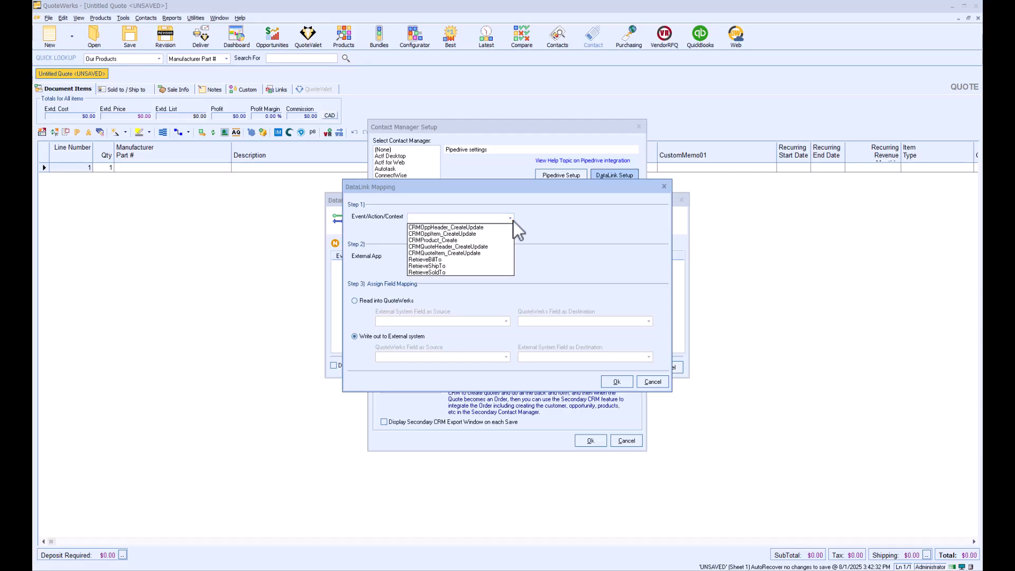
{"action": "left_click", "coordinate": [505, 273]}
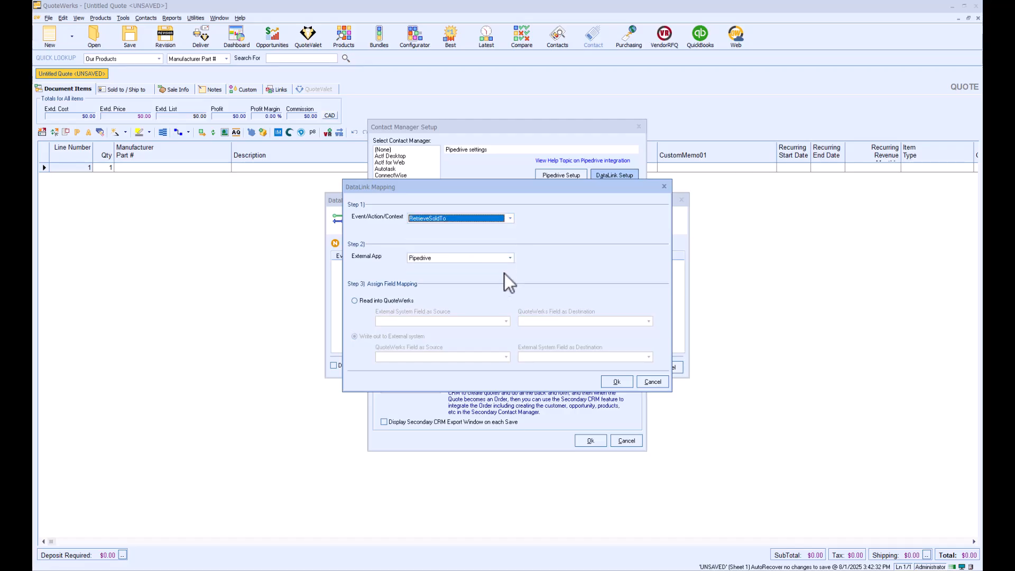
{"action": "left_click", "coordinate": [369, 300]}
Map the Organization->id source field to the CustomText01 destination field, and save the DataLink and contact manager setup
{"action": "left_click", "coordinate": [506, 320]}
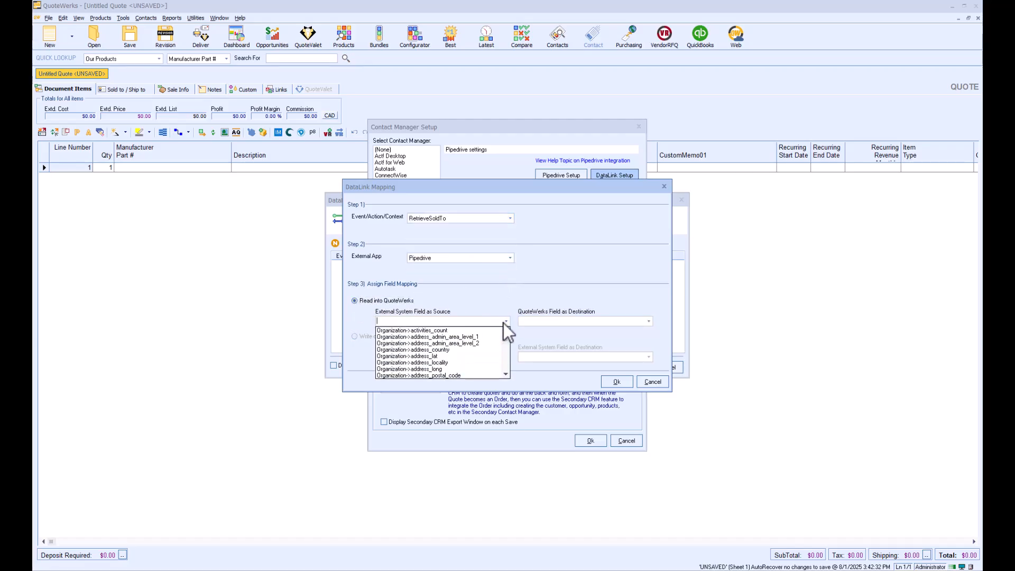
{"action": "scroll", "coordinate": [465, 348], "scroll_direction": "down", "scroll_amount": 4}
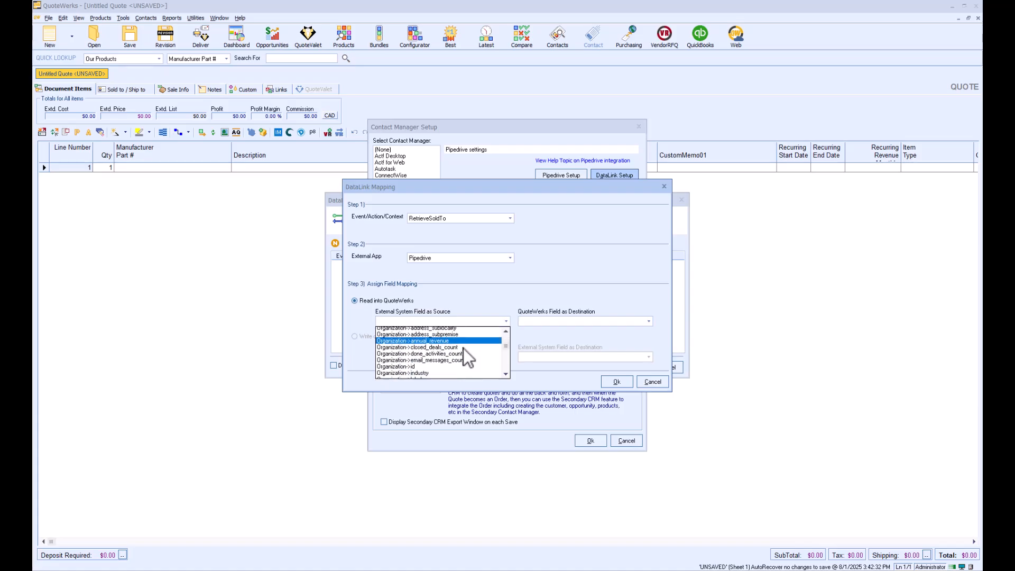
{"action": "left_click", "coordinate": [446, 356]}
{"action": "left_click", "coordinate": [646, 322]}
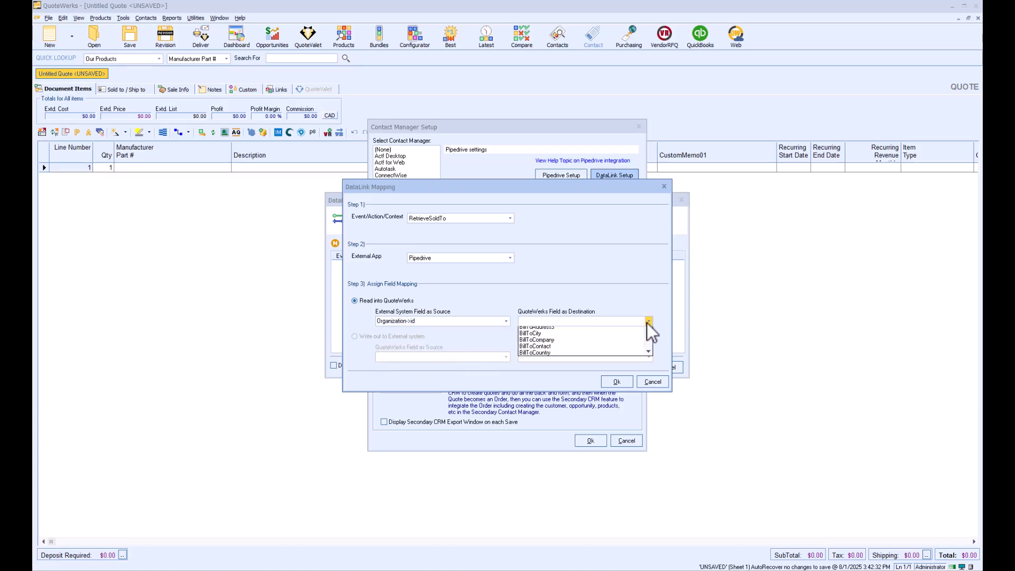
{"action": "scroll", "coordinate": [587, 346], "scroll_direction": "down", "scroll_amount": 10}
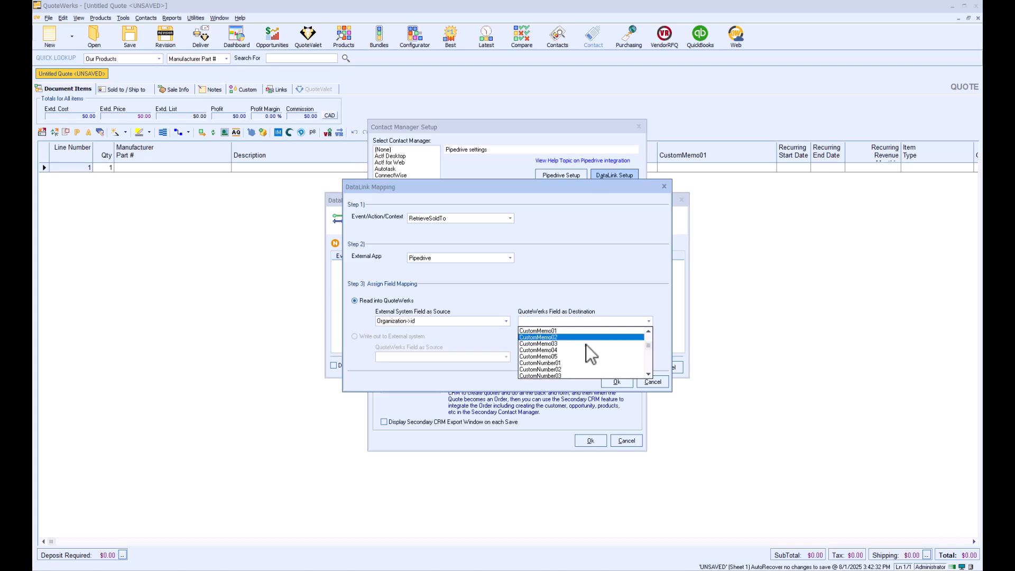
{"action": "scroll", "coordinate": [586, 344], "scroll_direction": "down", "scroll_amount": 3}
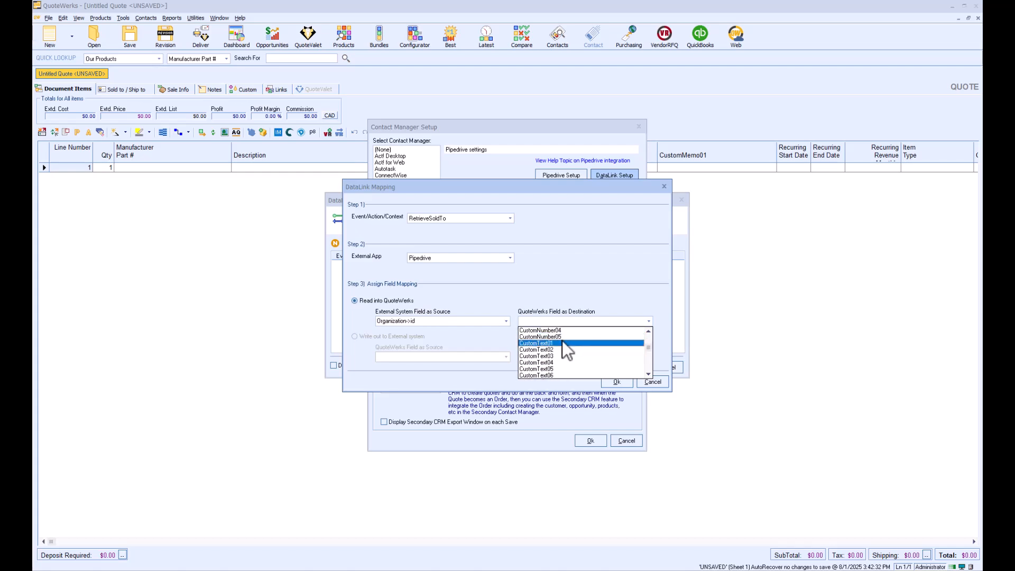
{"action": "left_click", "coordinate": [564, 343]}
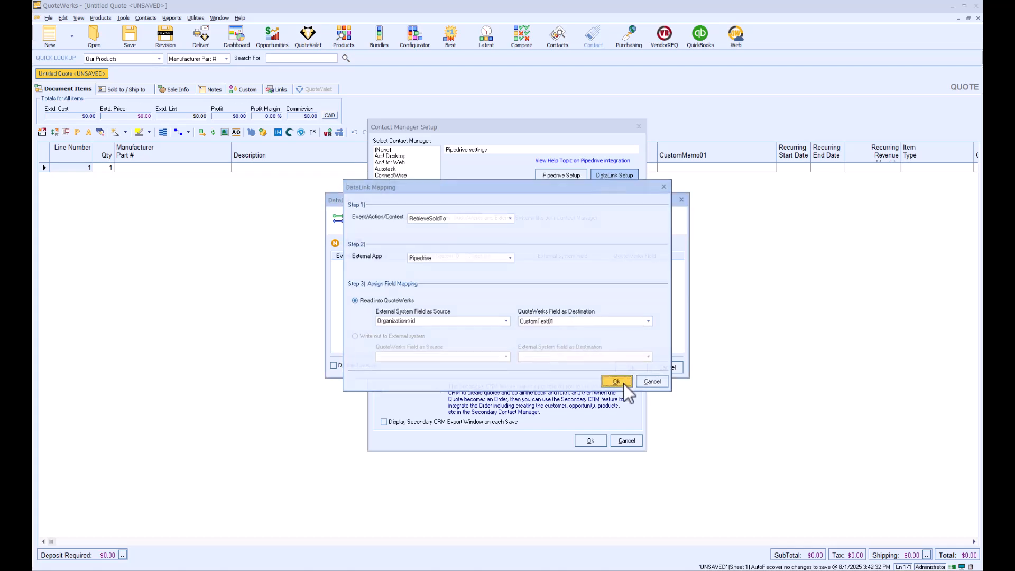
{"action": "left_click", "coordinate": [624, 383]}
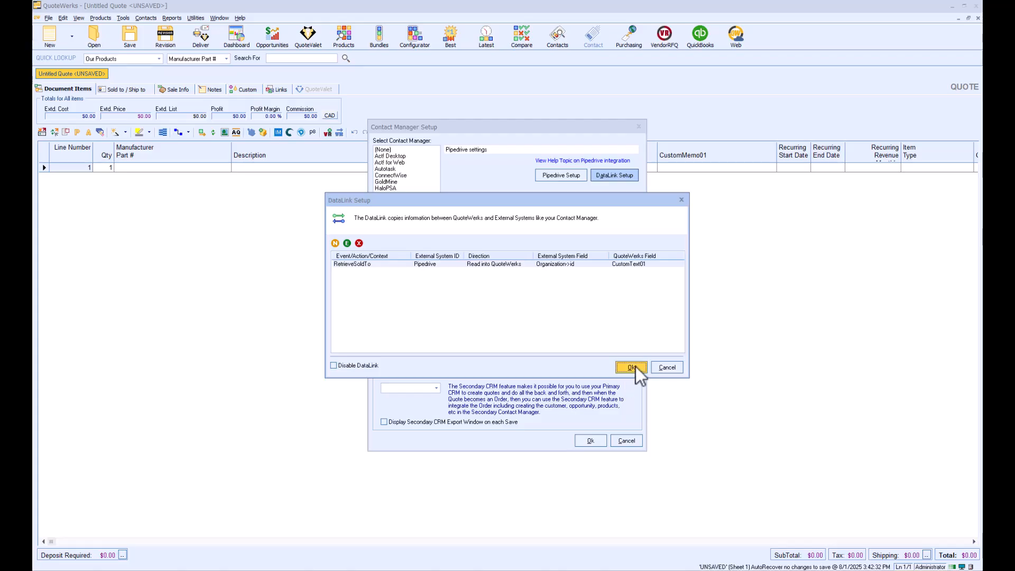
{"action": "left_click", "coordinate": [636, 366]}
{"action": "left_click", "coordinate": [601, 440]}
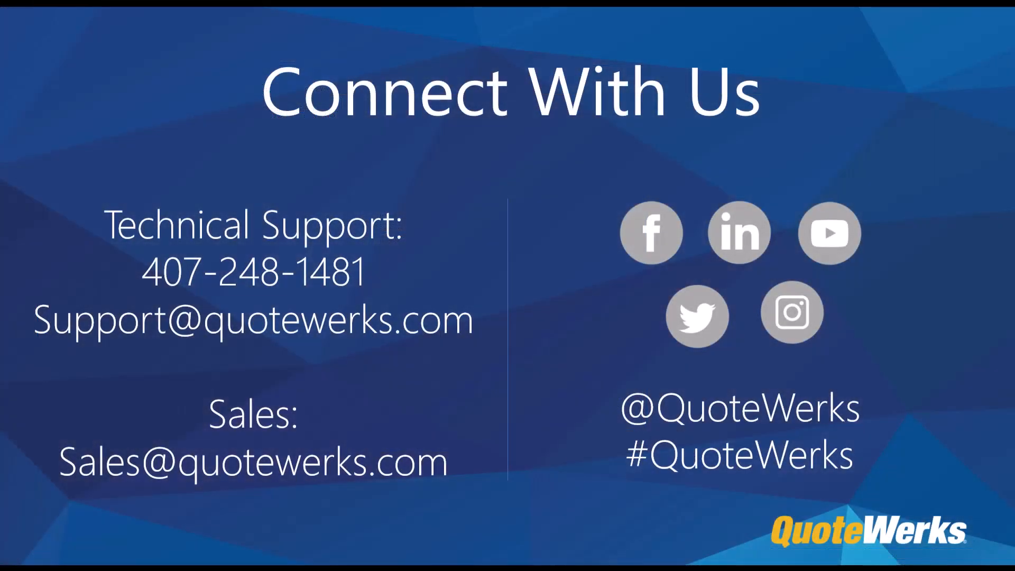